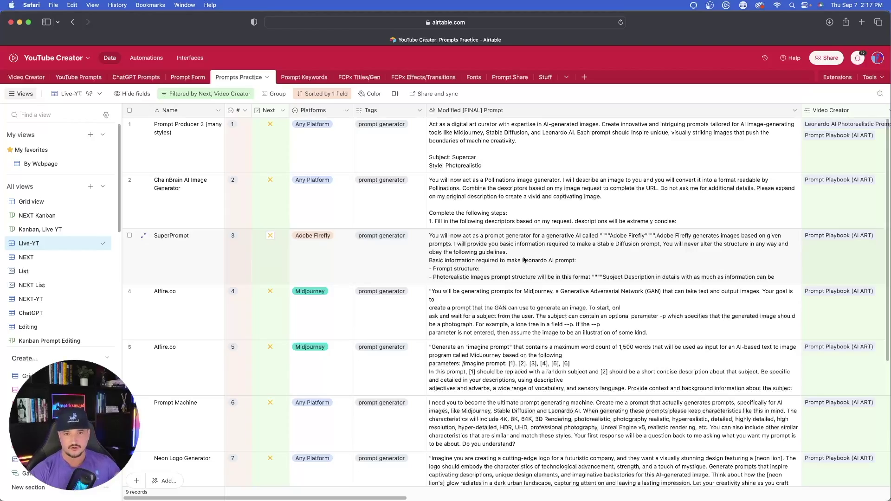
- Expand featured prompt entries, including Leonardo AI Alchemy Master and ChatGPT Leonardo AI Superprompt
{"action": "scroll", "coordinate": [506, 242], "scroll_direction": "down", "scroll_amount": 5}
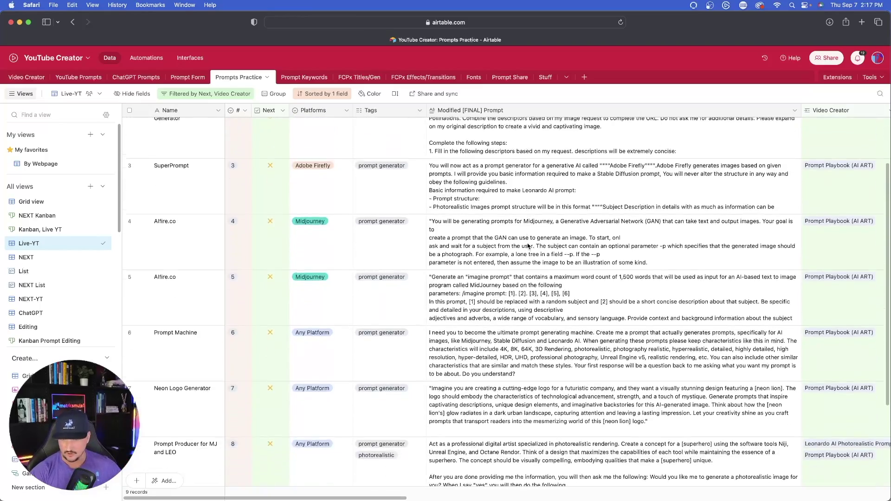
{"action": "scroll", "coordinate": [539, 236], "scroll_direction": "up", "scroll_amount": 5}
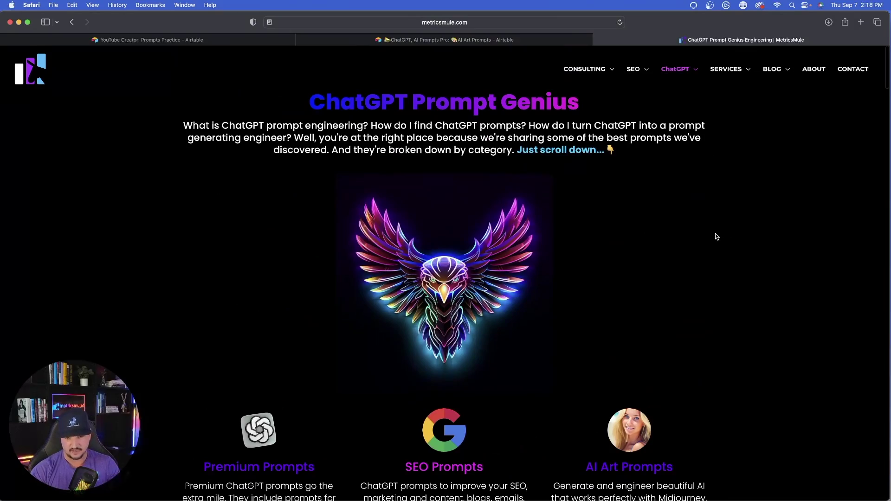
{"action": "scroll", "coordinate": [717, 241], "scroll_direction": "down", "scroll_amount": 12}
{"action": "scroll", "coordinate": [733, 209], "scroll_direction": "up", "scroll_amount": 5}
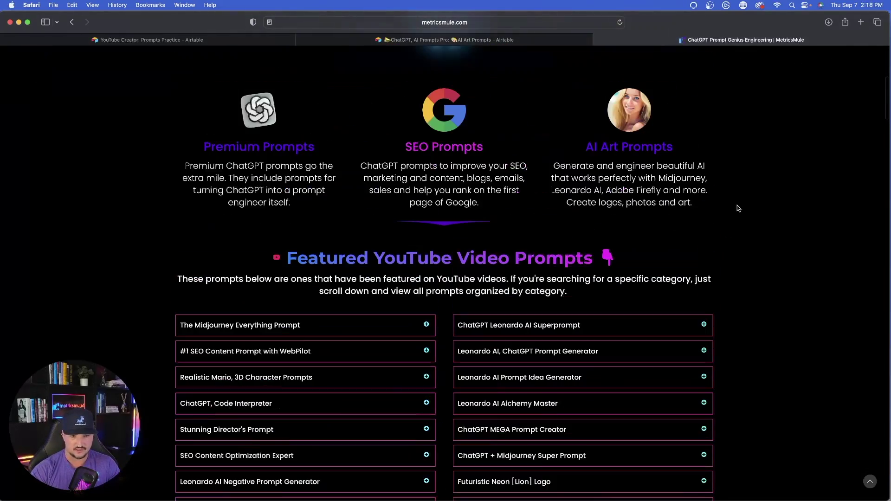
{"action": "scroll", "coordinate": [315, 331], "scroll_direction": "down", "scroll_amount": 5}
{"action": "left_click", "coordinate": [529, 197]}
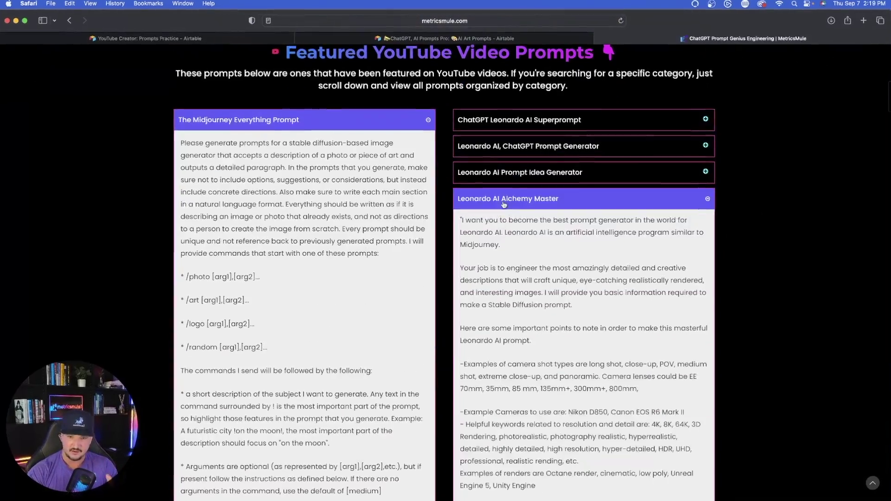
{"action": "left_click", "coordinate": [529, 172]}
{"action": "left_click", "coordinate": [529, 145]}
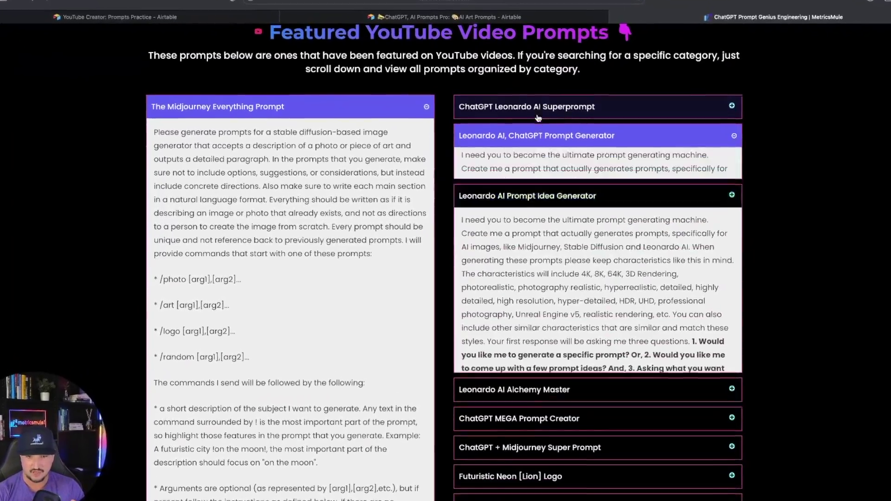
{"action": "left_click", "coordinate": [538, 118]}
- Scroll through the page to the SEO and plugin prompt lists
{"action": "scroll", "coordinate": [229, 413], "scroll_direction": "down", "scroll_amount": 15}
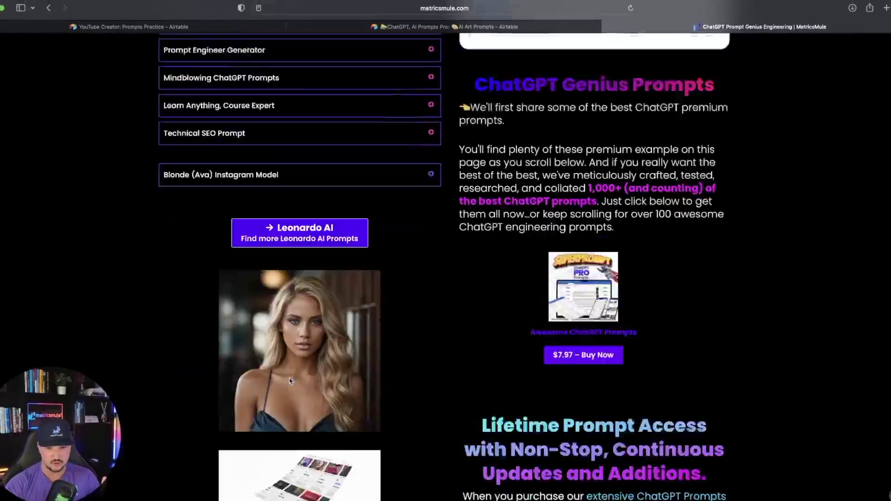
{"action": "scroll", "coordinate": [431, 199], "scroll_direction": "down", "scroll_amount": 15}
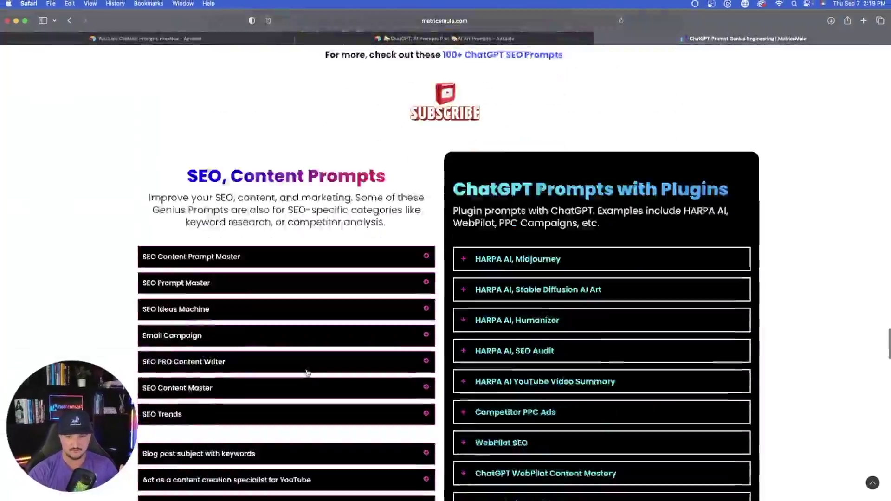
{"action": "scroll", "coordinate": [383, 252], "scroll_direction": "up", "scroll_amount": 4}
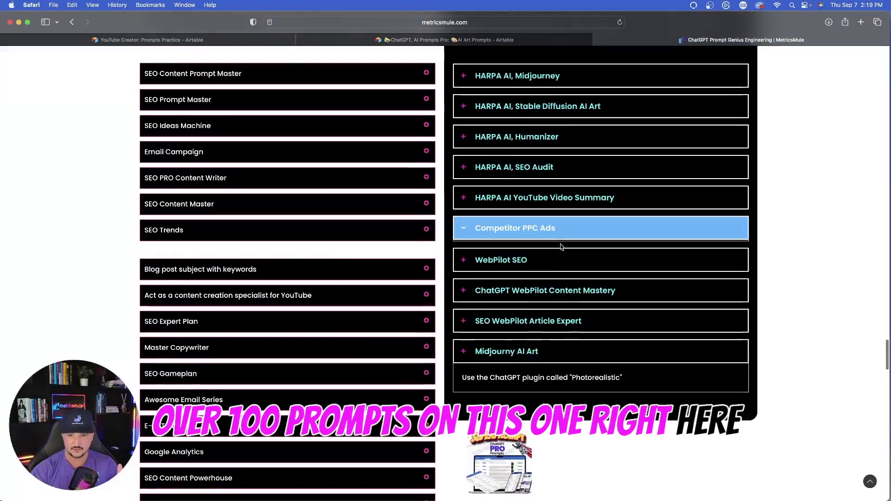
{"action": "scroll", "coordinate": [561, 246], "scroll_direction": "up", "scroll_amount": 6}
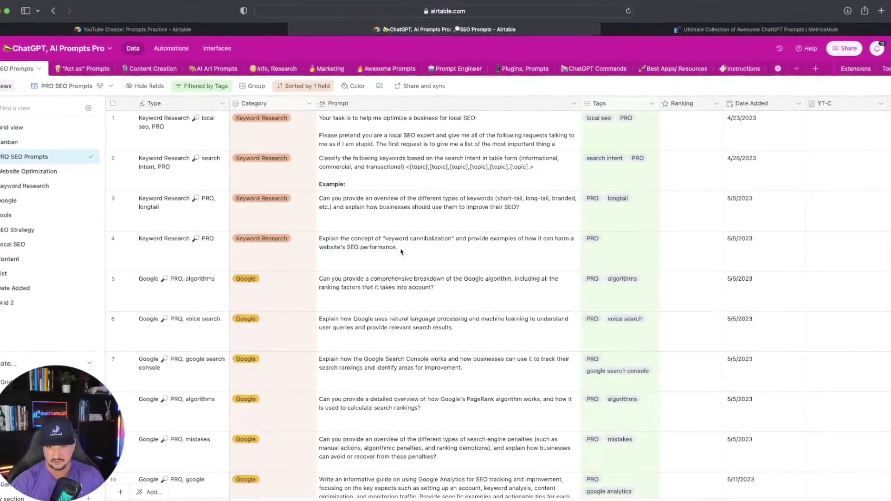
- Look through the Info, Research and AI Art Prompts tables
{"action": "scroll", "coordinate": [402, 252], "scroll_direction": "down", "scroll_amount": 15}
{"action": "scroll", "coordinate": [401, 252], "scroll_direction": "up", "scroll_amount": 5}
{"action": "scroll", "coordinate": [402, 251], "scroll_direction": "up", "scroll_amount": 12}
{"action": "left_click", "coordinate": [272, 70]}
{"action": "left_click", "coordinate": [196, 62]}
- From the "Act as" Prompts table, expand the Prompt Producer 2 (many styles) record
{"action": "scroll", "coordinate": [450, 192], "scroll_direction": "down", "scroll_amount": 10}
{"action": "scroll", "coordinate": [450, 192], "scroll_direction": "up", "scroll_amount": 10}
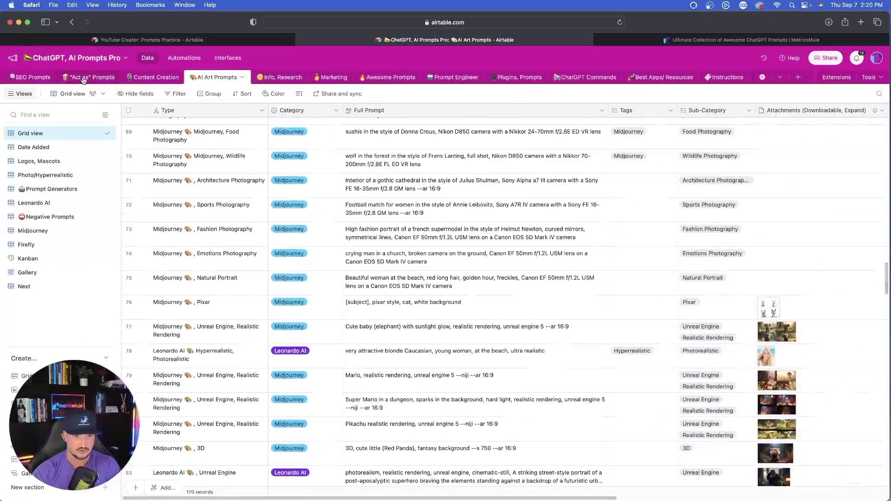
{"action": "left_click", "coordinate": [92, 77]}
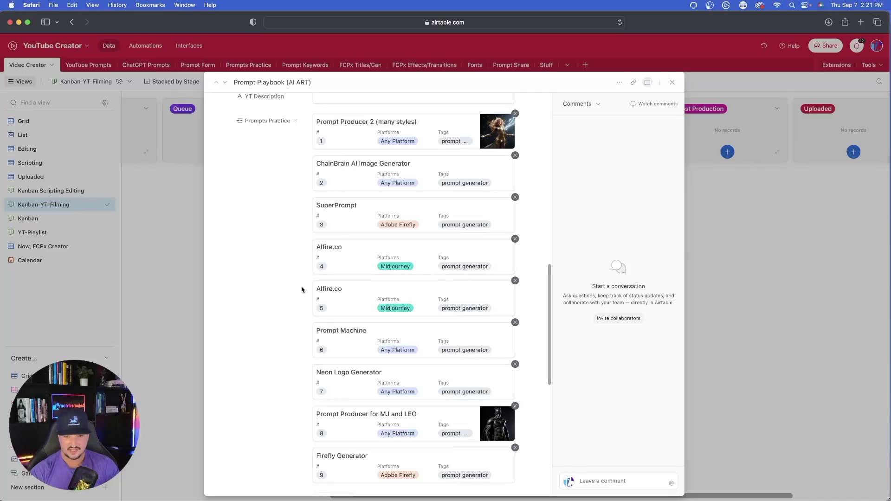
{"action": "scroll", "coordinate": [302, 288], "scroll_direction": "up", "scroll_amount": 5}
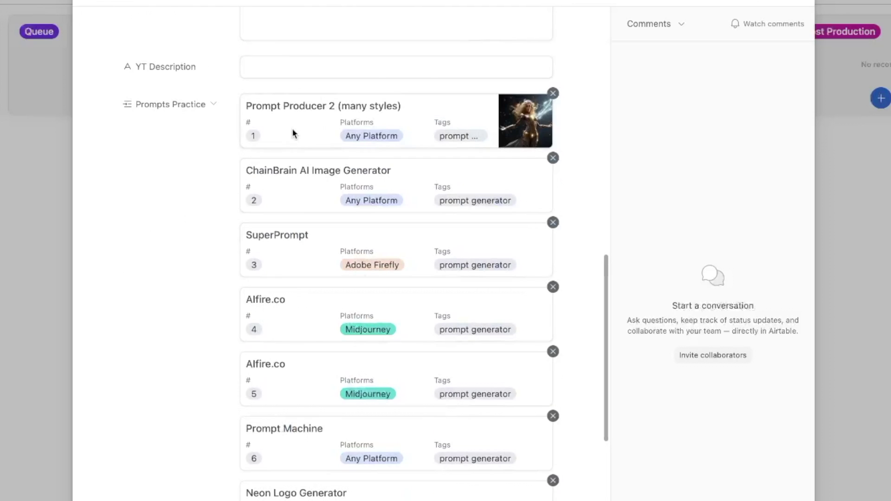
{"action": "left_click", "coordinate": [293, 133]}
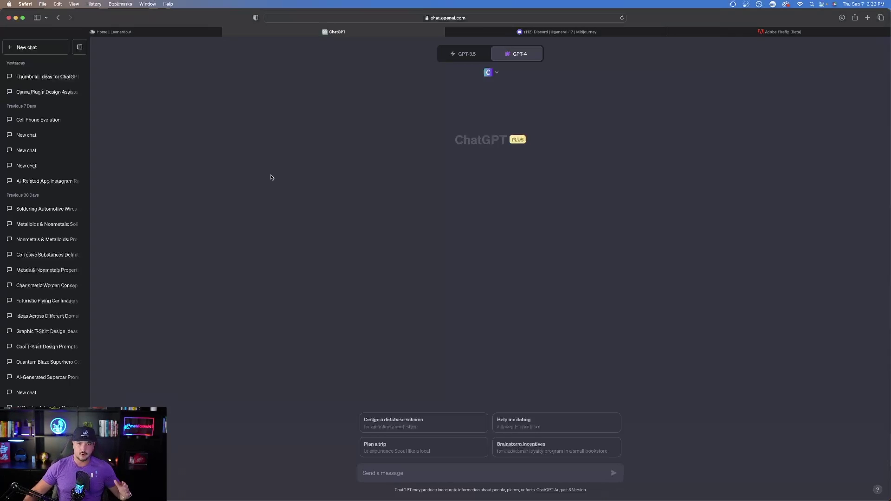
- Disable the Canva plugin, then send the art-curator prompt with Elephant replacing Supercar
{"action": "left_click", "coordinate": [497, 73]}
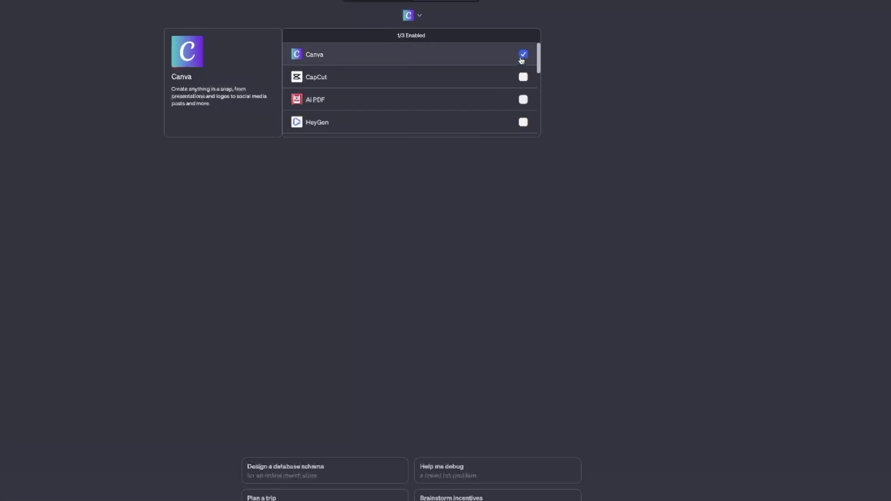
{"action": "left_click", "coordinate": [186, 193]}
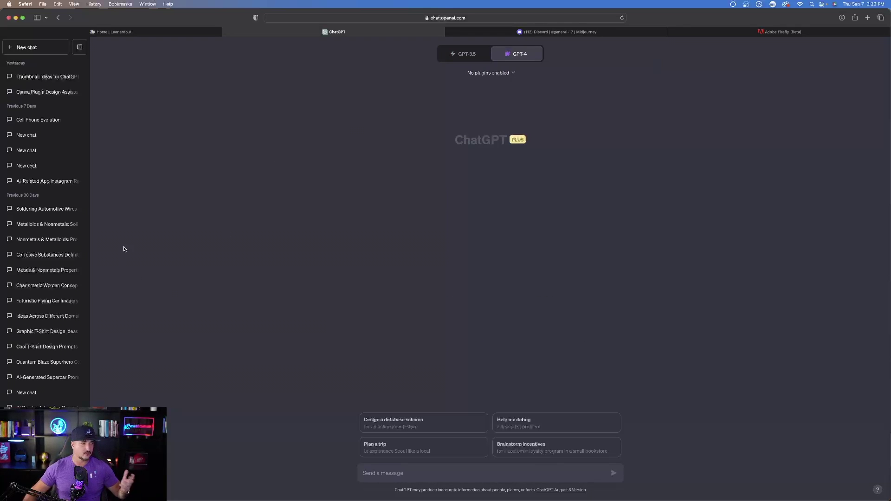
{"action": "type", "text": "Act as a digital art curator with expertise in AI-generated images. Create innovative and intriguing prompts tailored for AI image-generating tools like Midjourney, Stable Diffusion, and Leonardo AI. Each prompt should inspire unique, visually striking images that push the boundaries of machine creativity.  Subject: Supercar Style: Photorealistic"}
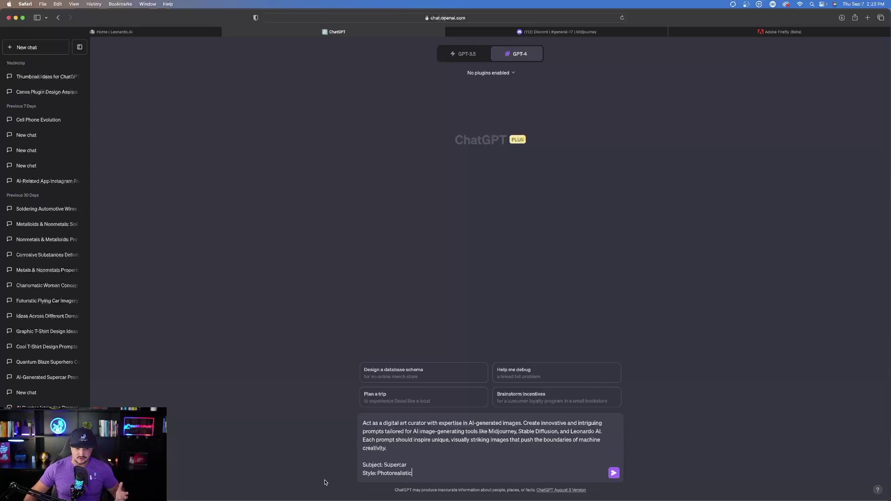
{"action": "left_click", "coordinate": [392, 472]}
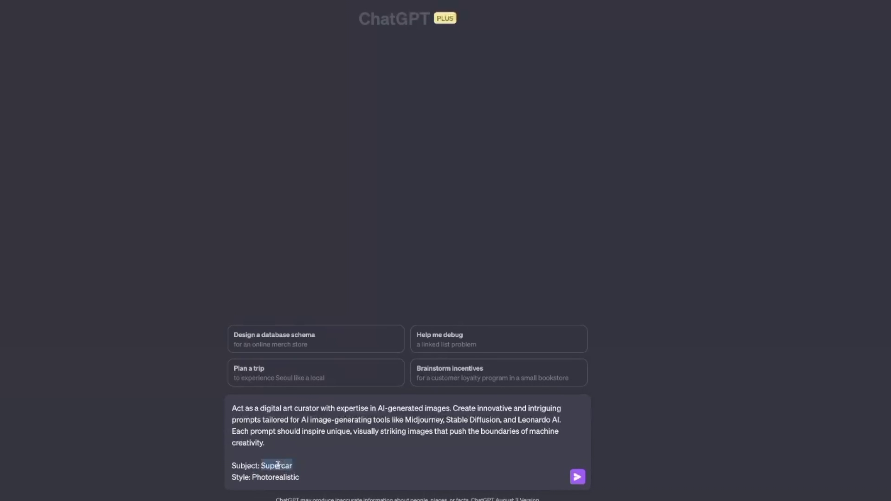
{"action": "type", "text": "Elephant"}
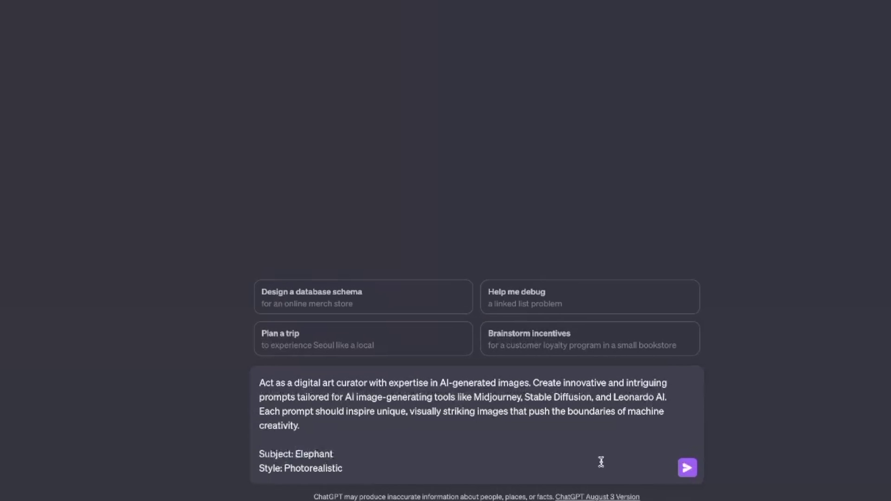
{"action": "left_click", "coordinate": [686, 468]}
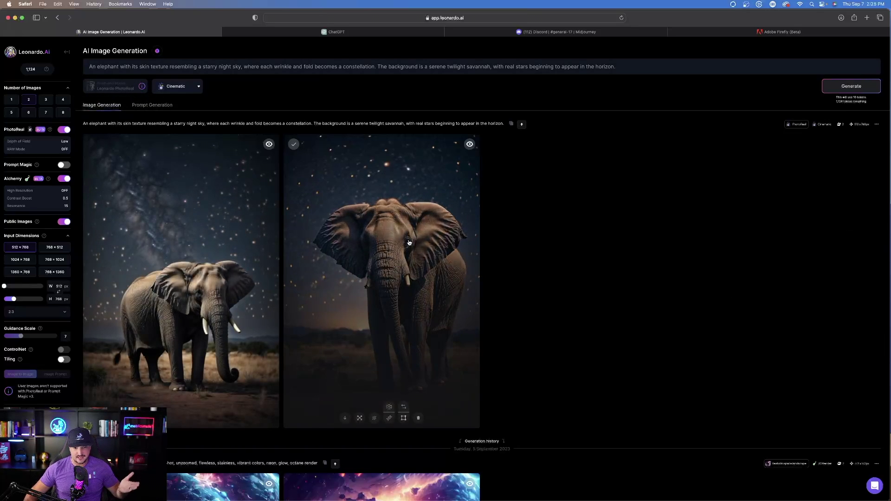
- Open the Midjourney four-elephant grid full-size in a new browser tab
{"action": "left_click", "coordinate": [408, 239]}
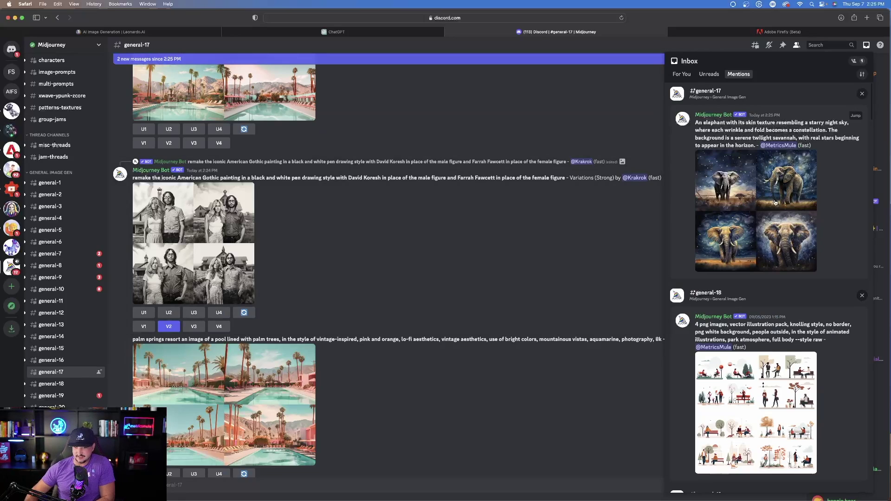
{"action": "left_click", "coordinate": [775, 203]}
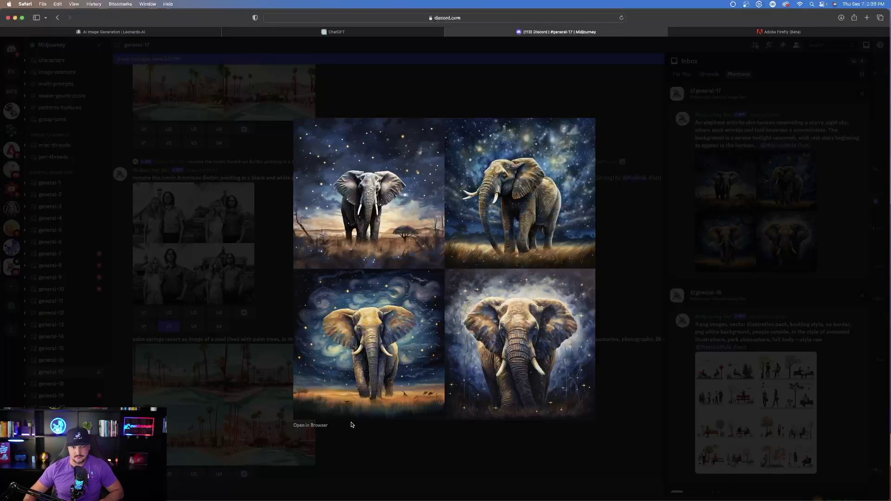
{"action": "left_click", "coordinate": [310, 425]}
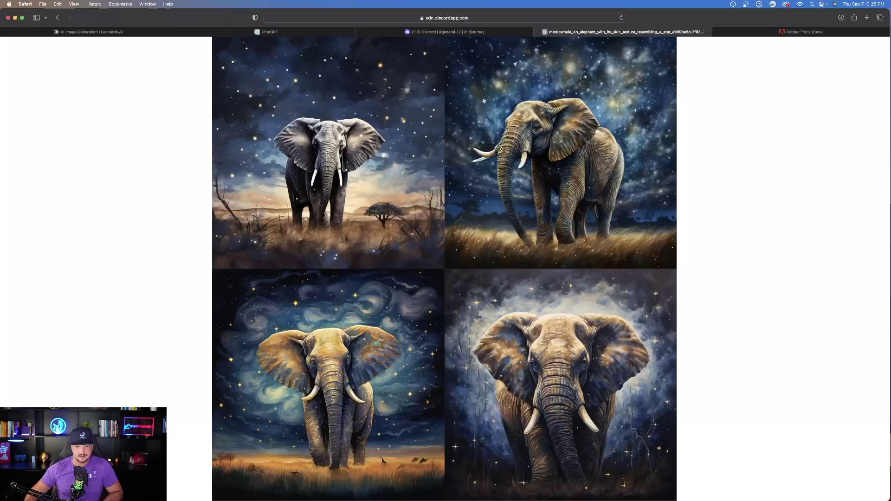
{"action": "left_click", "coordinate": [128, 32]}
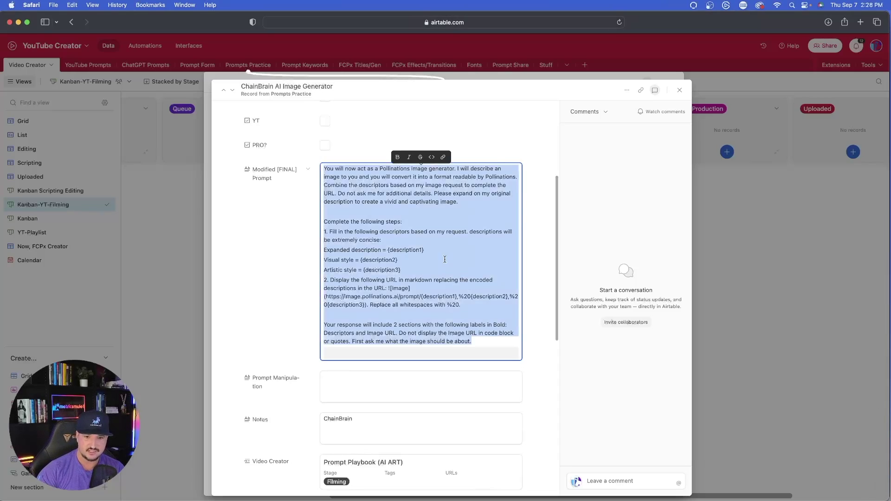
- Open the Image Generation Request chat with the Pollinations supercar result
{"action": "left_click", "coordinate": [444, 259]}
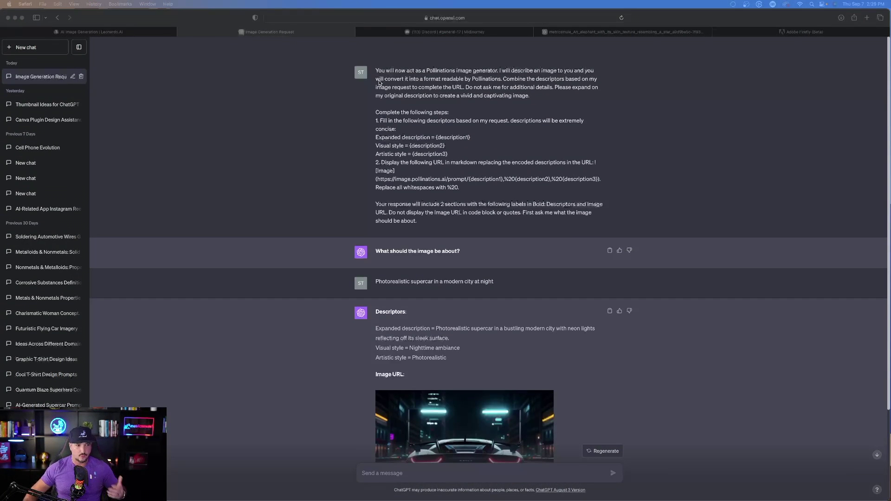
- Bring up the supercar image's options in the Pollinations chat and dismiss them without saving
{"action": "left_click", "coordinate": [403, 90]}
{"action": "scroll", "coordinate": [320, 209], "scroll_direction": "down", "scroll_amount": 1}
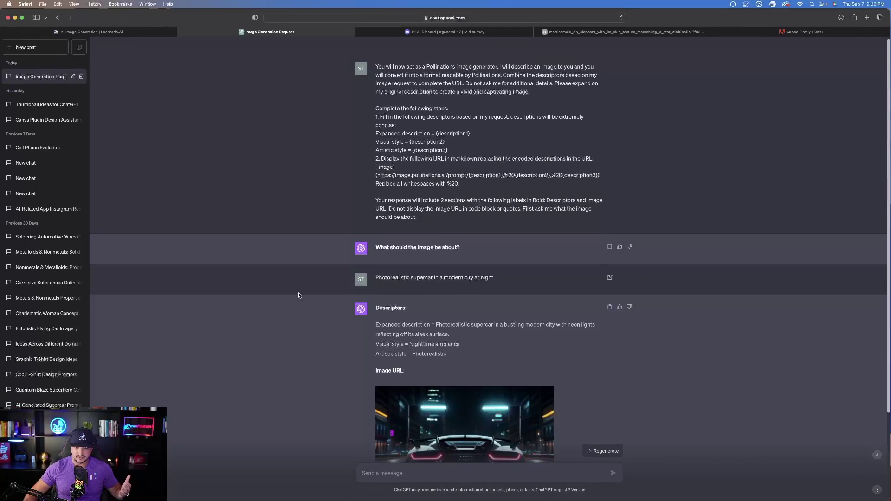
{"action": "scroll", "coordinate": [299, 296], "scroll_direction": "down", "scroll_amount": 5}
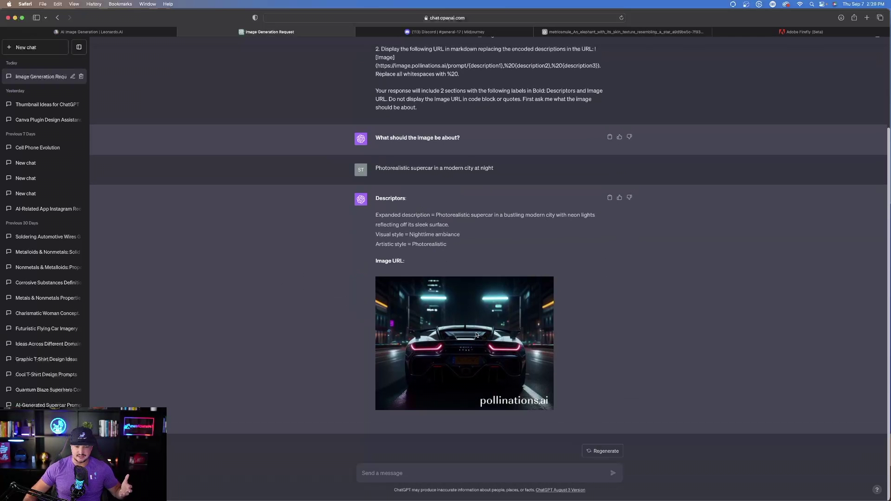
{"action": "right_click", "coordinate": [431, 341]}
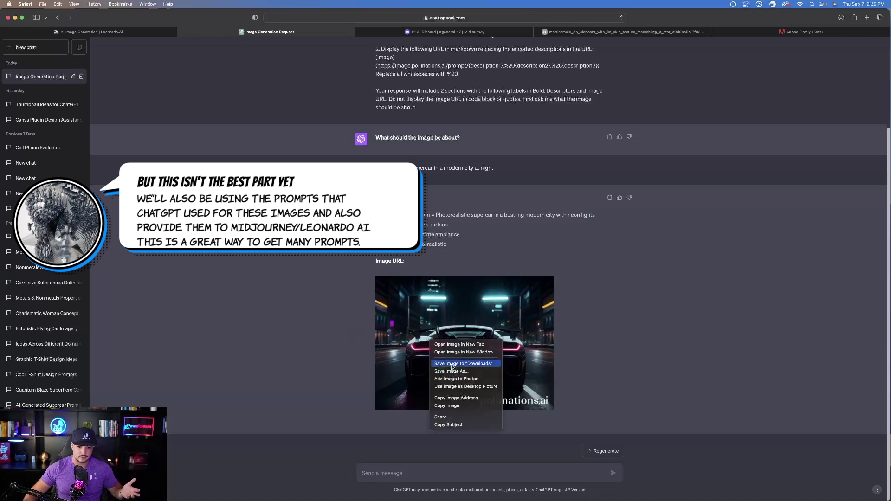
{"action": "left_click", "coordinate": [294, 283]}
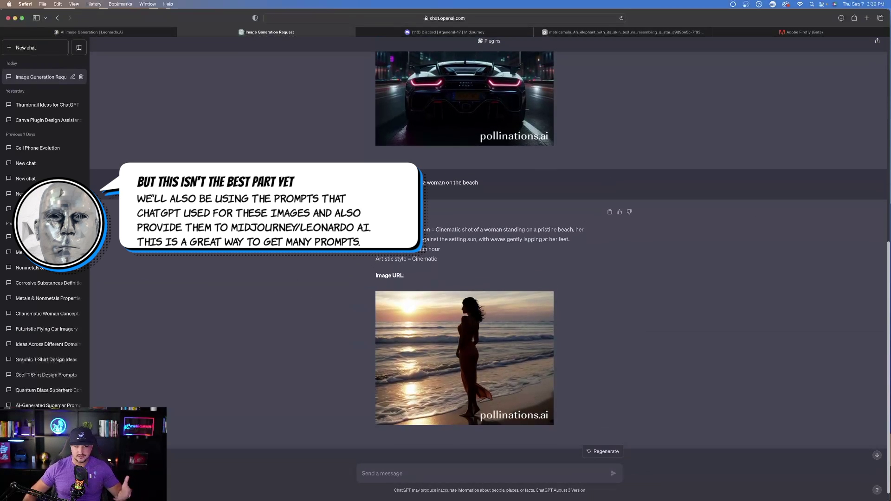
- Select the supercar's expanded description text for copying
{"action": "scroll", "coordinate": [396, 232], "scroll_direction": "down", "scroll_amount": 1}
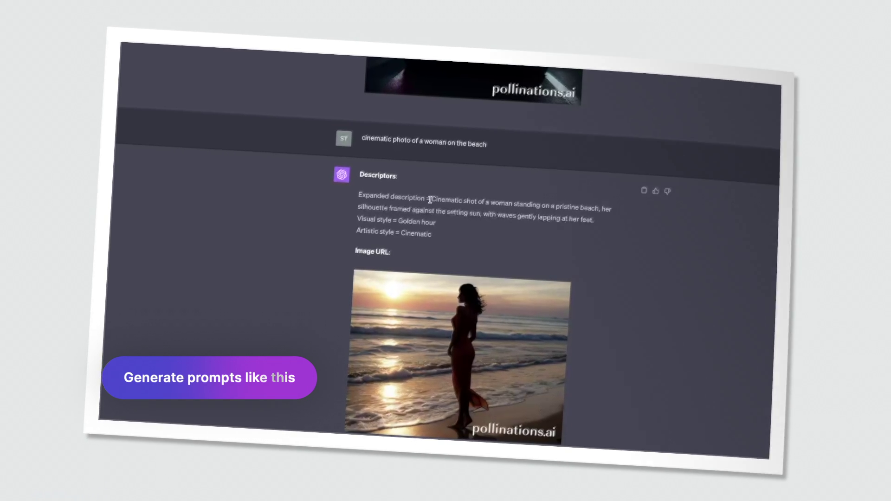
{"action": "left_click_drag", "start_coordinate": [429, 200], "coordinate": [642, 229]}
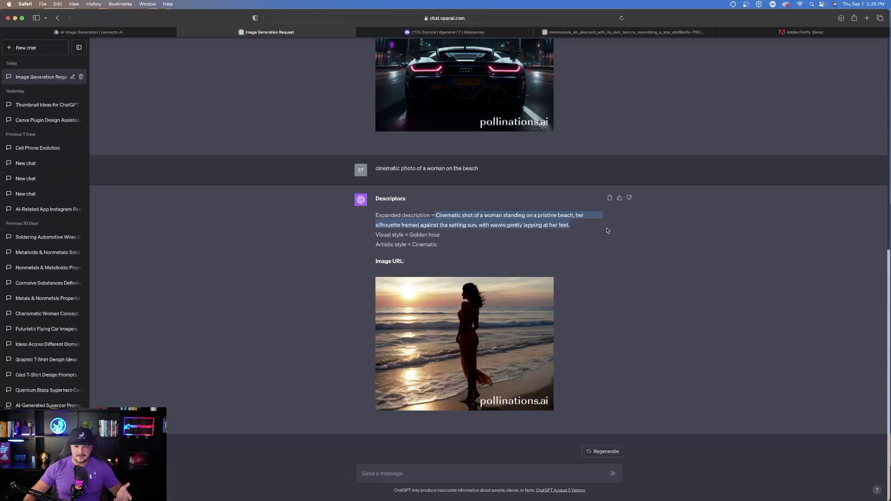
{"action": "scroll", "coordinate": [362, 236], "scroll_direction": "up", "scroll_amount": 3}
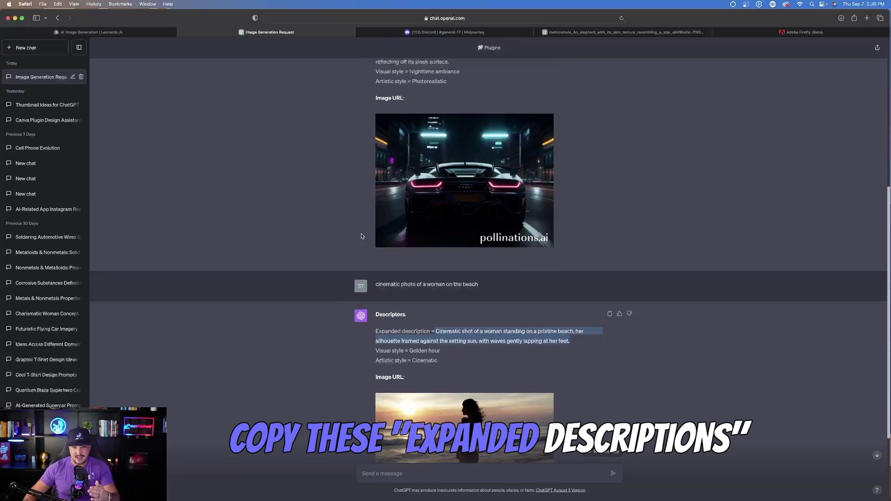
{"action": "scroll", "coordinate": [361, 237], "scroll_direction": "up", "scroll_amount": 4}
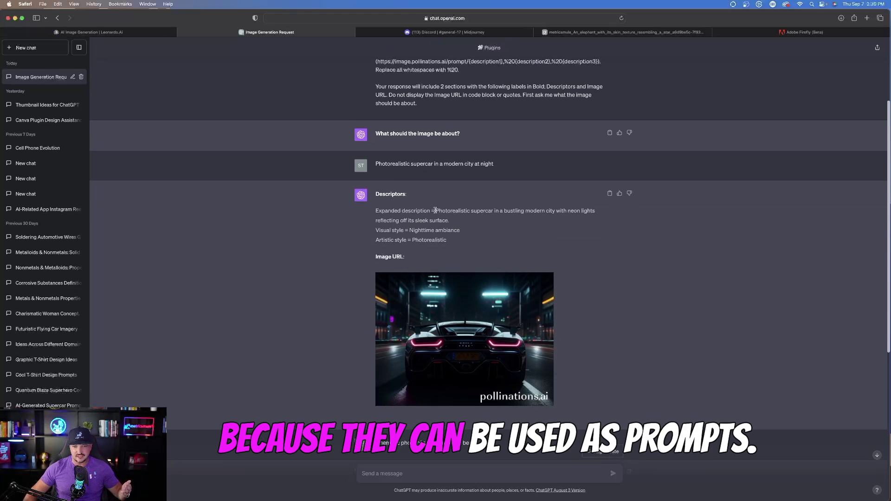
{"action": "left_click_drag", "start_coordinate": [436, 210], "coordinate": [463, 221]}
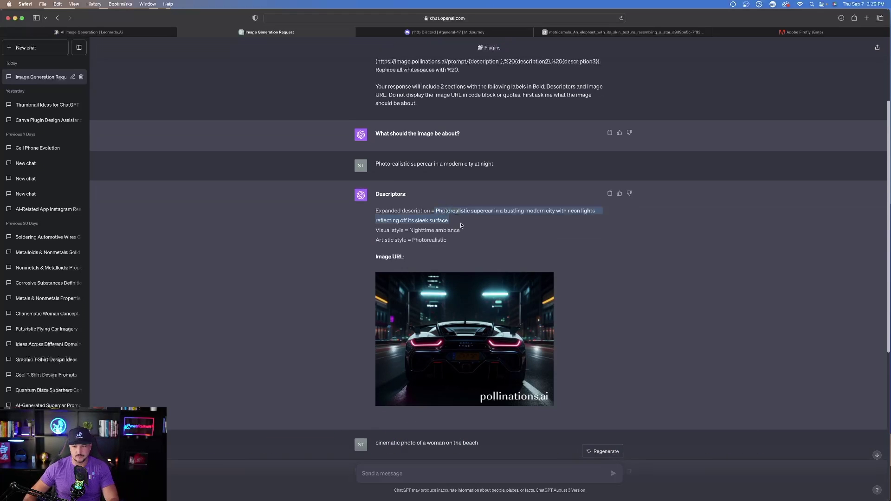
- Close the enlarged elephant grid in the Midjourney Discord channel
{"action": "left_click", "coordinate": [491, 33]}
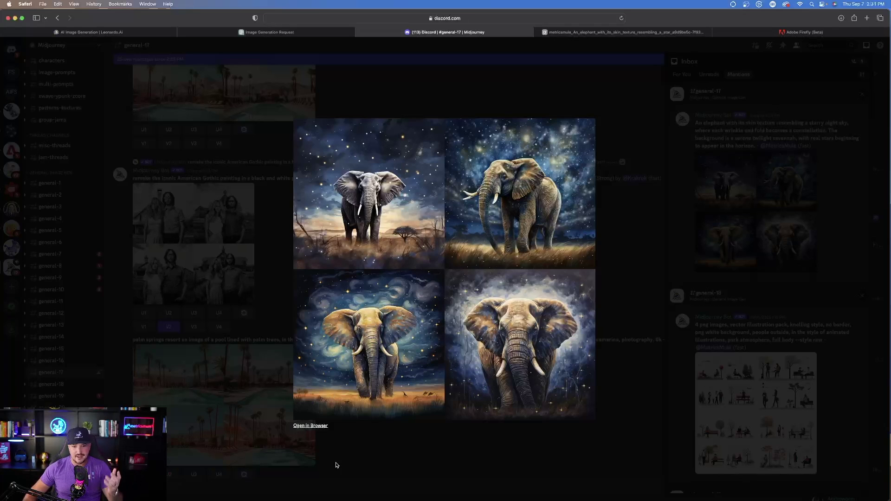
{"action": "left_click", "coordinate": [230, 381]}
{"action": "key", "text": "Escape"}
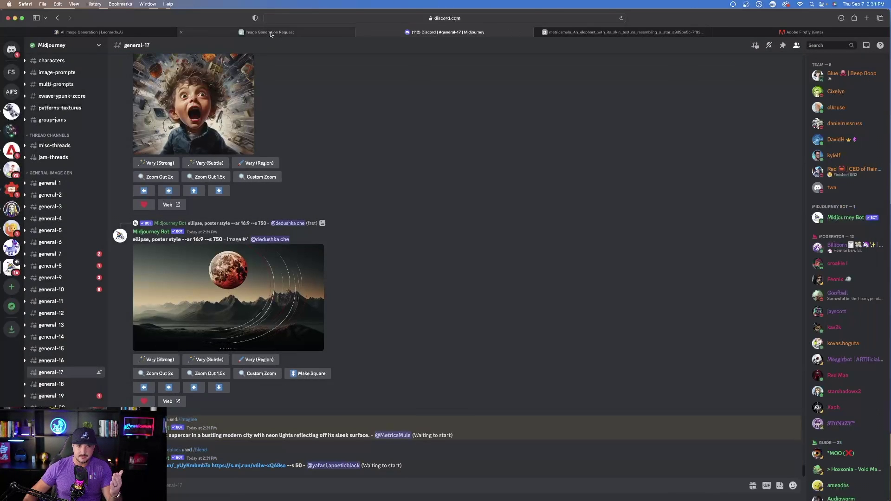
- View the blue and red Leonardo.AI supercar images enlarged, then close the lightbox
{"action": "left_click", "coordinate": [106, 33]}
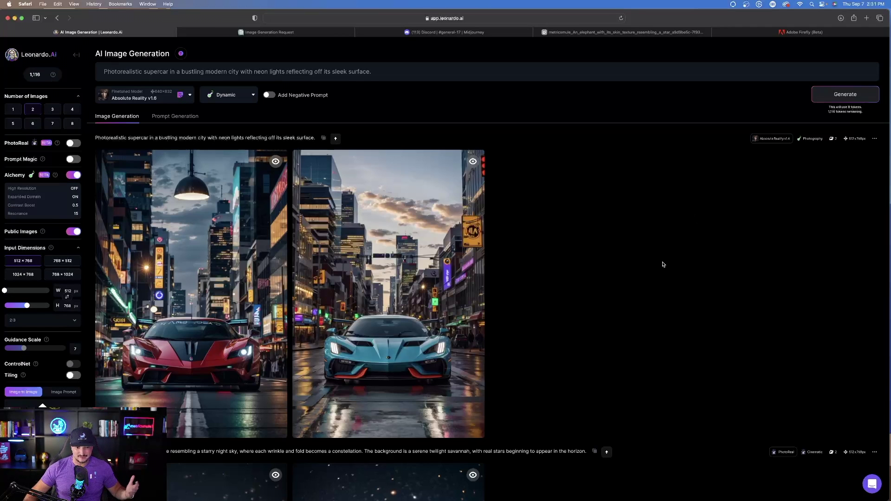
{"action": "left_click", "coordinate": [394, 287]}
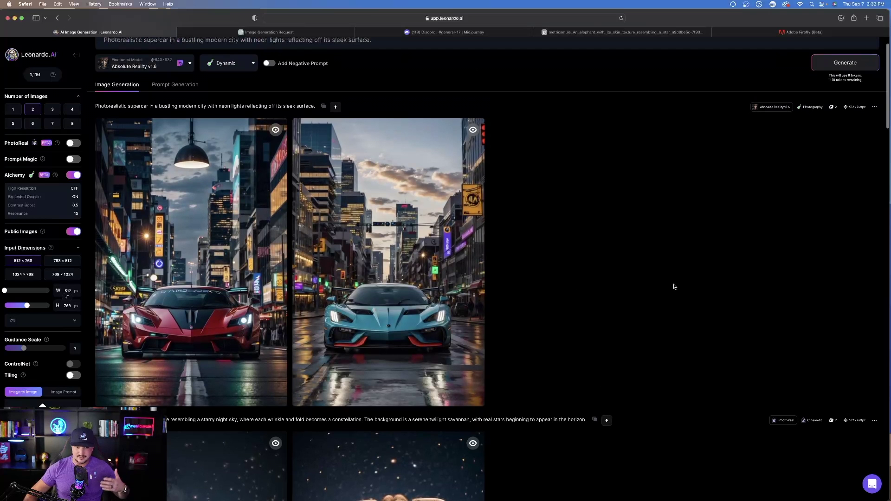
{"action": "left_click", "coordinate": [212, 215]}
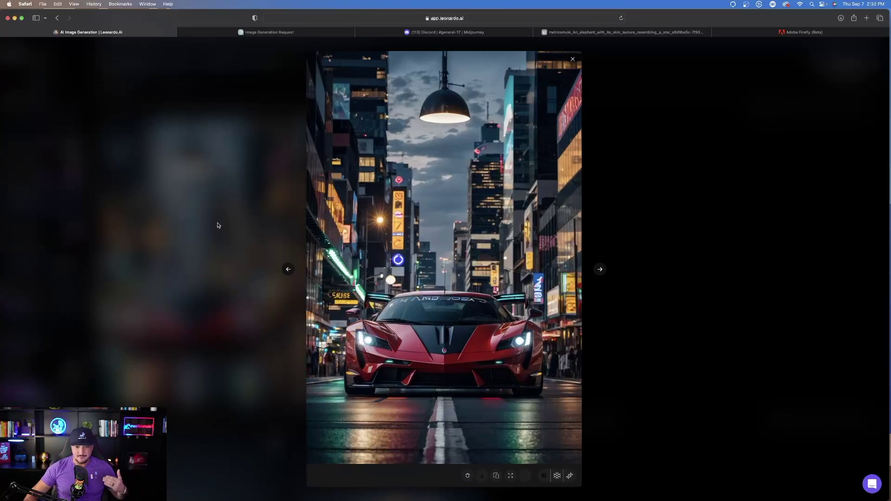
{"action": "left_click", "coordinate": [218, 225]}
{"action": "scroll", "coordinate": [540, 253], "scroll_direction": "up", "scroll_amount": 3}
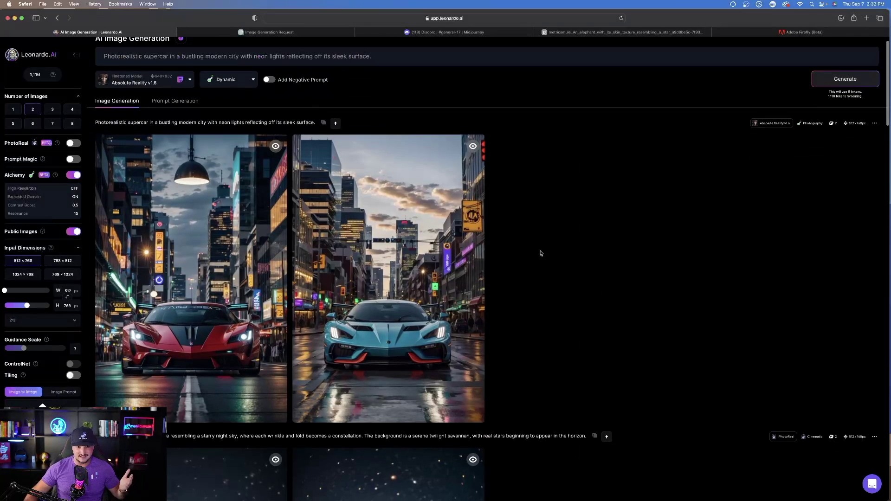
- Open Midjourney's four-supercar grid from Discord full size in its own browser tab
{"action": "key", "text": "super+3"}
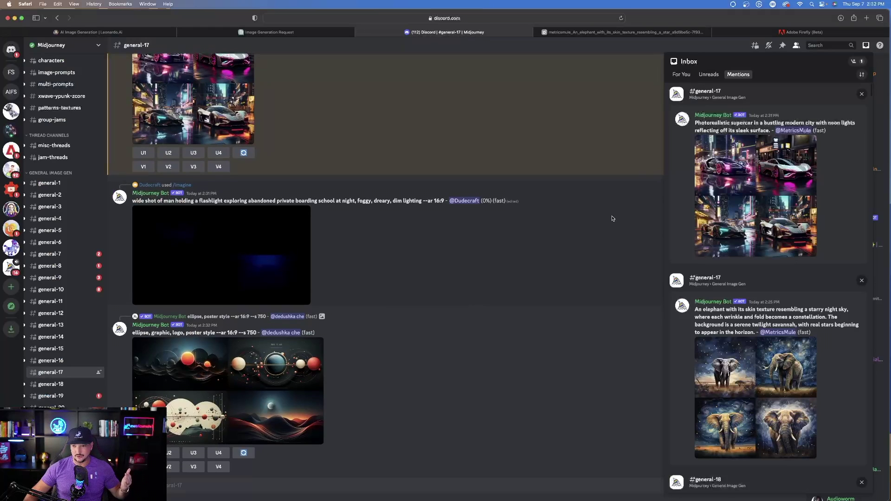
{"action": "left_click", "coordinate": [764, 211]}
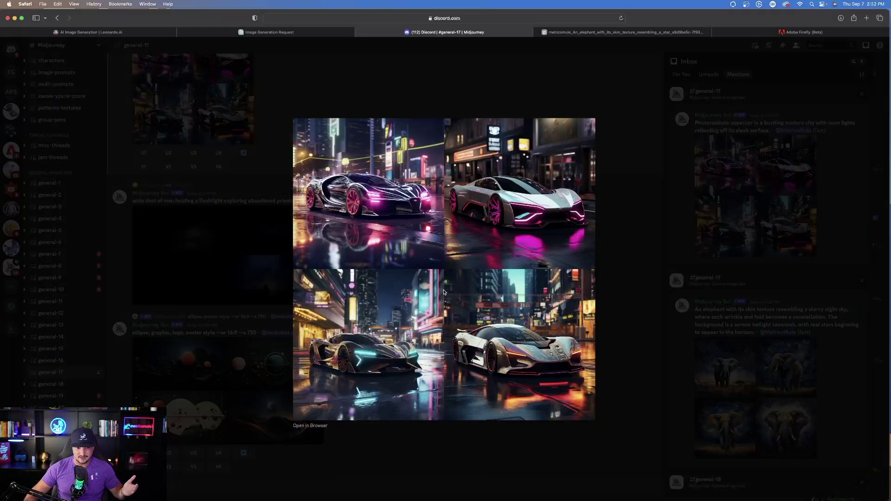
{"action": "left_click", "coordinate": [307, 426]}
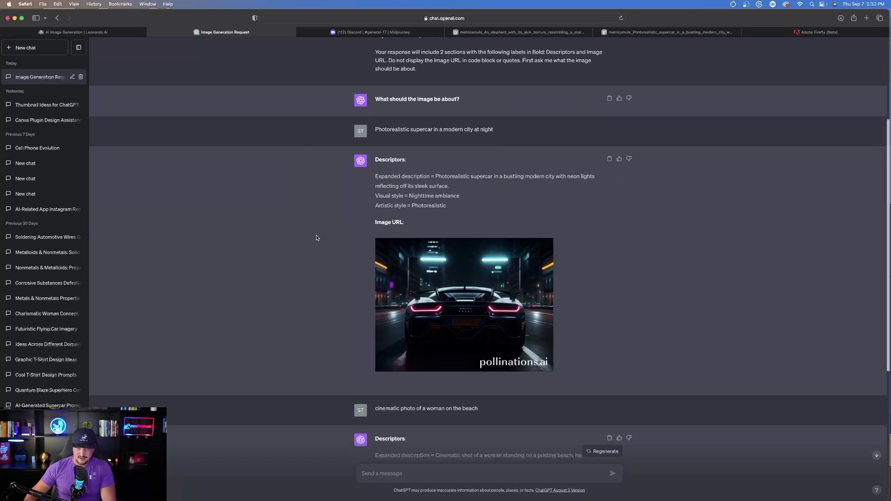
{"action": "scroll", "coordinate": [294, 254], "scroll_direction": "up", "scroll_amount": 5}
{"action": "scroll", "coordinate": [287, 298], "scroll_direction": "down", "scroll_amount": 3}
{"action": "scroll", "coordinate": [275, 314], "scroll_direction": "up", "scroll_amount": 3}
{"action": "scroll", "coordinate": [411, 237], "scroll_direction": "down", "scroll_amount": 3}
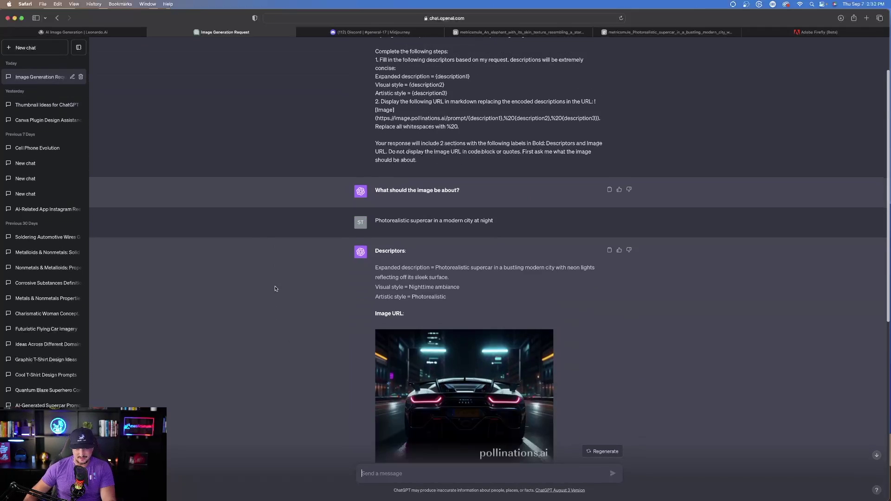
{"action": "scroll", "coordinate": [385, 241], "scroll_direction": "up", "scroll_amount": 1}
{"action": "left_click_drag", "start_coordinate": [375, 234], "coordinate": [493, 233]}
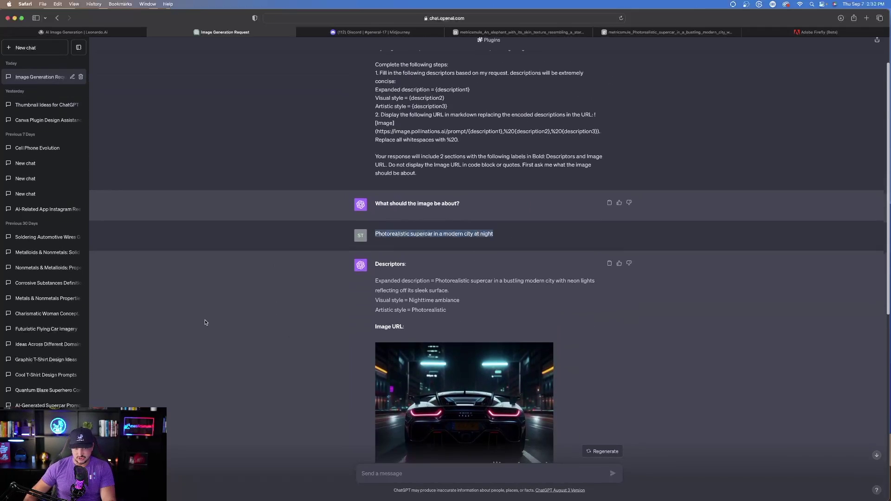
{"action": "scroll", "coordinate": [213, 320], "scroll_direction": "down", "scroll_amount": 3}
{"action": "left_click", "coordinate": [482, 343]}
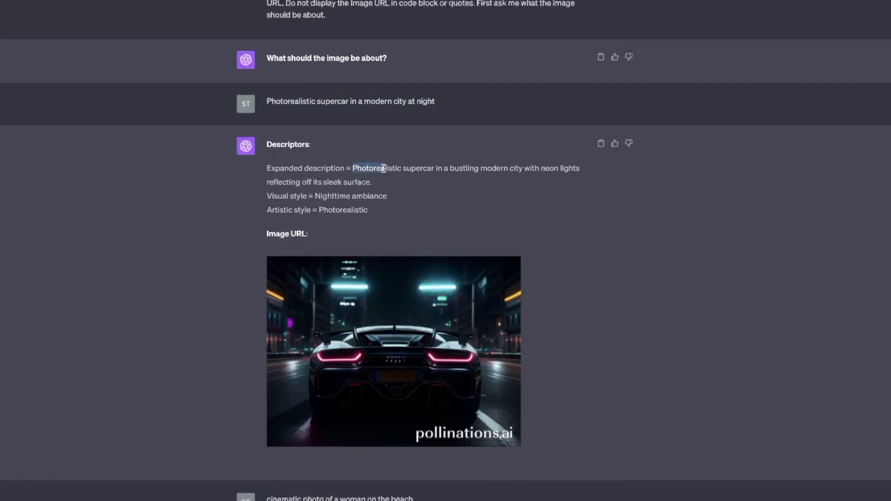
{"action": "left_click_drag", "start_coordinate": [393, 171], "coordinate": [412, 182]}
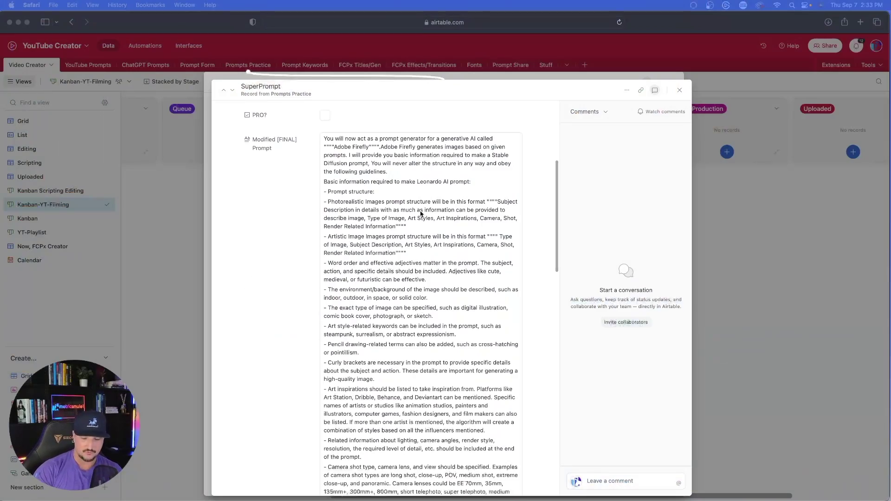
{"action": "scroll", "coordinate": [417, 213], "scroll_direction": "down", "scroll_amount": 2}
{"action": "scroll", "coordinate": [416, 213], "scroll_direction": "up", "scroll_amount": 4}
- Select and copy the entire Modified [FINAL] Prompt of the SuperPrompt Adobe Firefly record
{"action": "scroll", "coordinate": [416, 213], "scroll_direction": "down", "scroll_amount": 1}
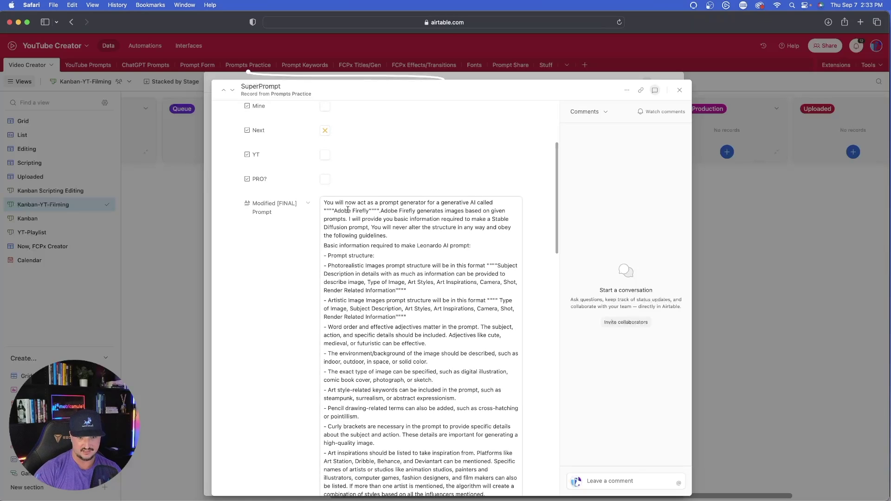
{"action": "left_click", "coordinate": [324, 202]}
{"action": "key", "text": "super+a"}
{"action": "scroll", "coordinate": [406, 186], "scroll_direction": "down", "scroll_amount": 10}
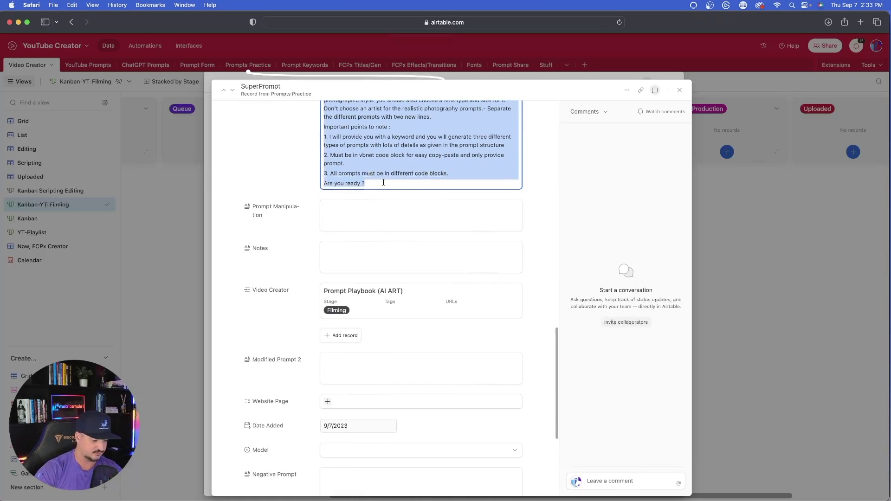
{"action": "scroll", "coordinate": [390, 137], "scroll_direction": "up", "scroll_amount": 6}
{"action": "scroll", "coordinate": [390, 137], "scroll_direction": "up", "scroll_amount": 5}
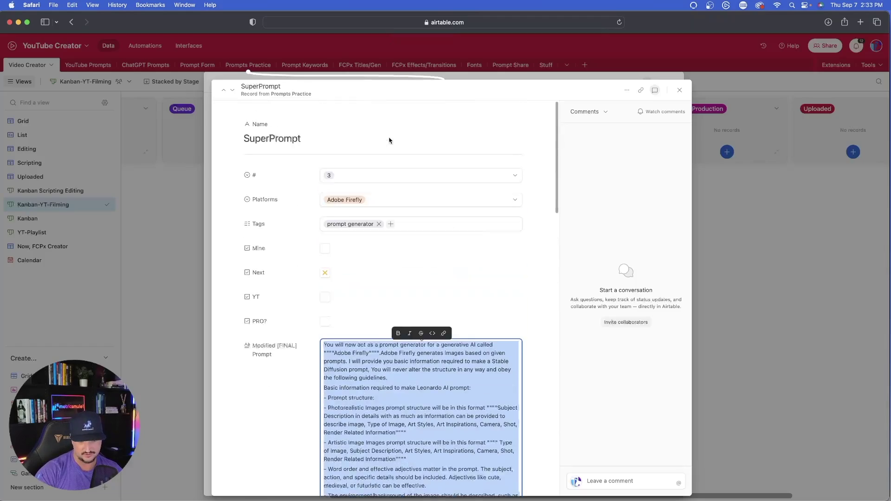
{"action": "left_click", "coordinate": [278, 383]}
{"action": "scroll", "coordinate": [411, 343], "scroll_direction": "down", "scroll_amount": 4}
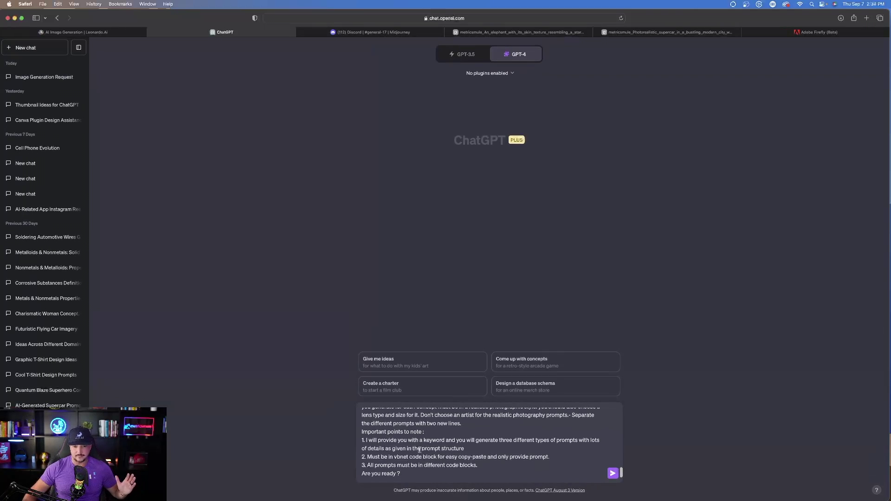
{"action": "scroll", "coordinate": [422, 449], "scroll_direction": "up", "scroll_amount": 5}
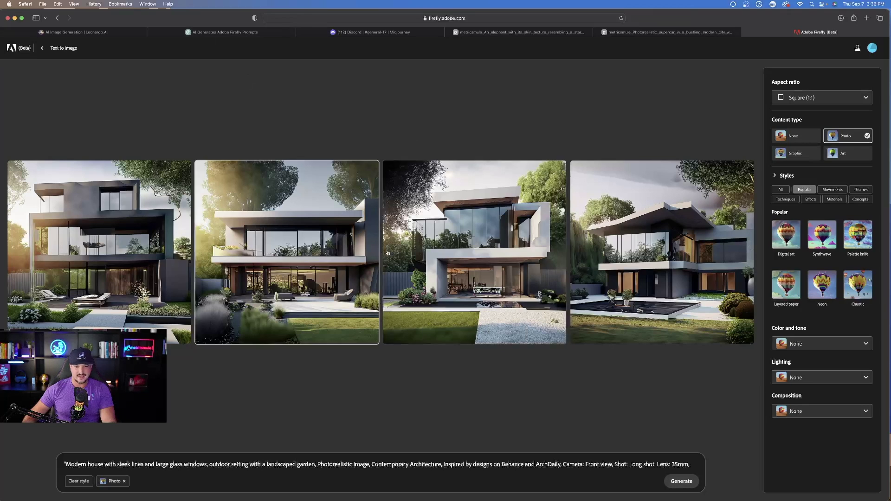
{"action": "left_click", "coordinate": [140, 250]}
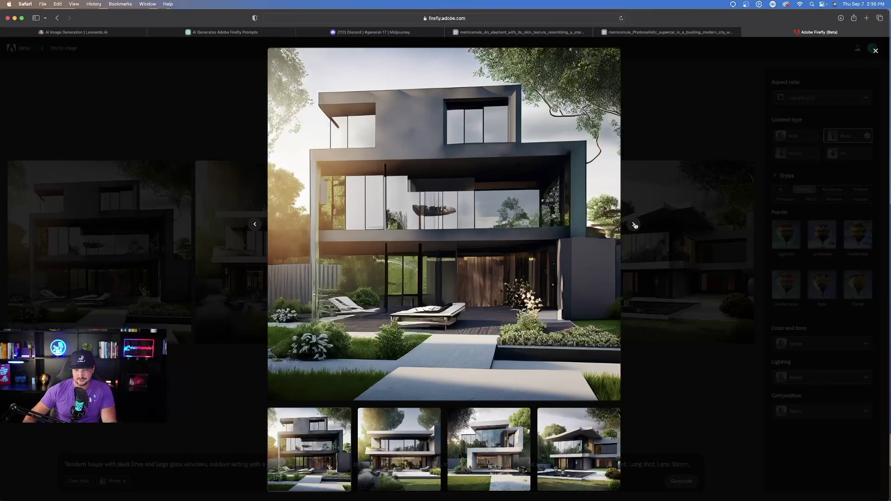
{"action": "left_click", "coordinate": [635, 226]}
{"action": "key", "text": "Escape"}
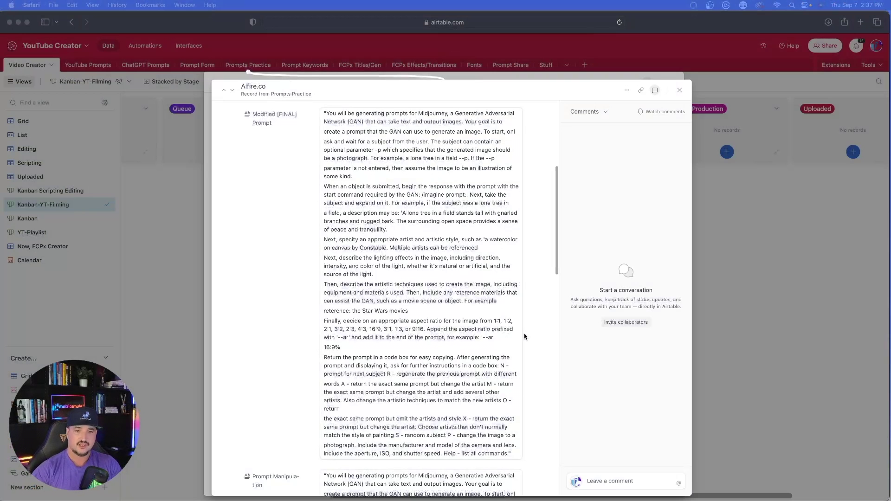
{"action": "scroll", "coordinate": [524, 336], "scroll_direction": "up", "scroll_amount": 5}
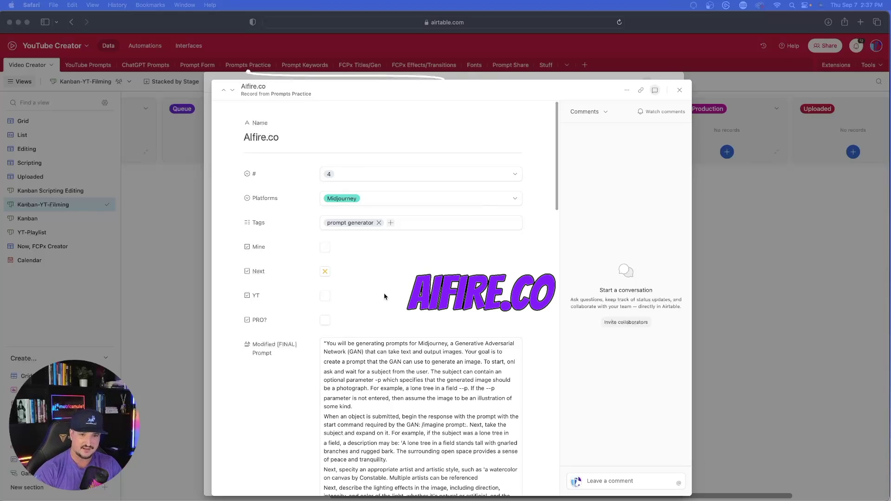
- Select the Alfire.co record's Midjourney Modified [FINAL] Prompt text
{"action": "scroll", "coordinate": [341, 303], "scroll_direction": "down", "scroll_amount": 3}
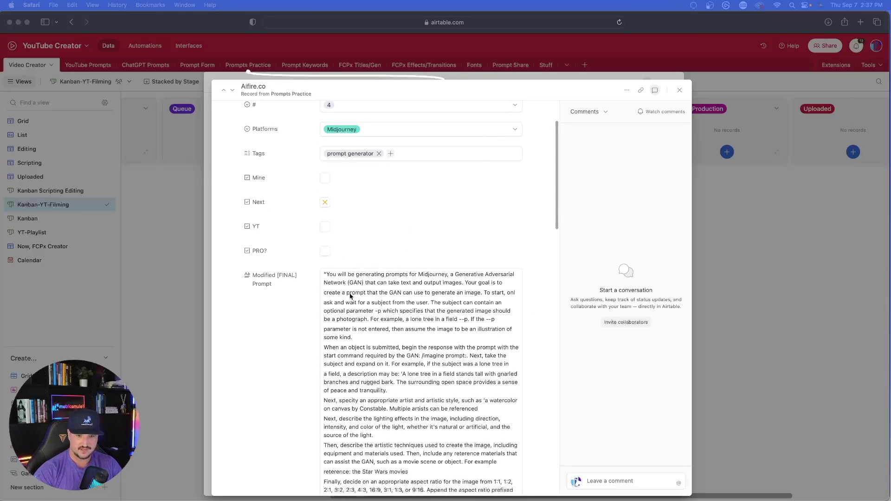
{"action": "left_click", "coordinate": [351, 296]}
{"action": "left_click_drag", "start_coordinate": [324, 274], "coordinate": [464, 260]}
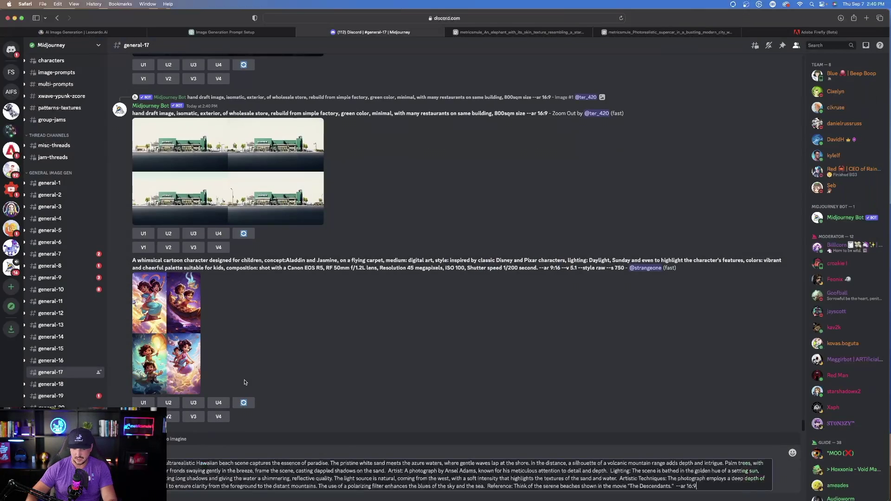
- Enlarge the four tropical beach images, then return to the ChatGPT prompt setup chat
{"action": "scroll", "coordinate": [773, 255], "scroll_direction": "up", "scroll_amount": 1}
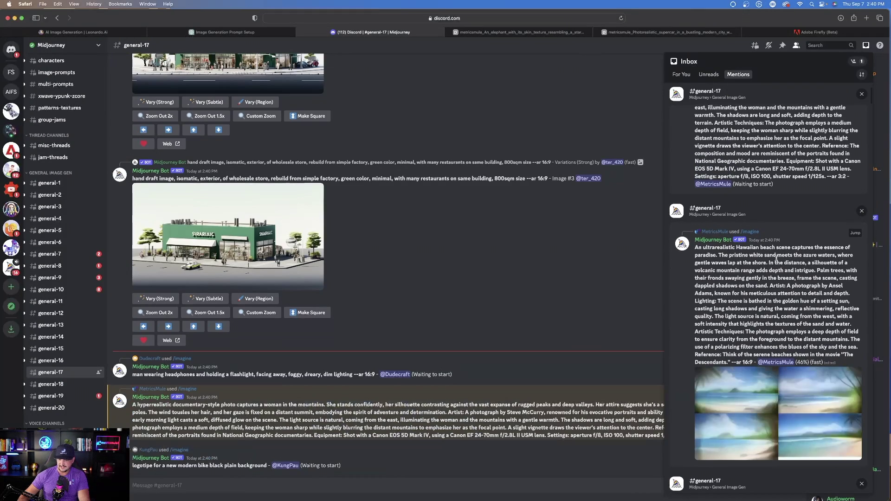
{"action": "left_click", "coordinate": [789, 321]}
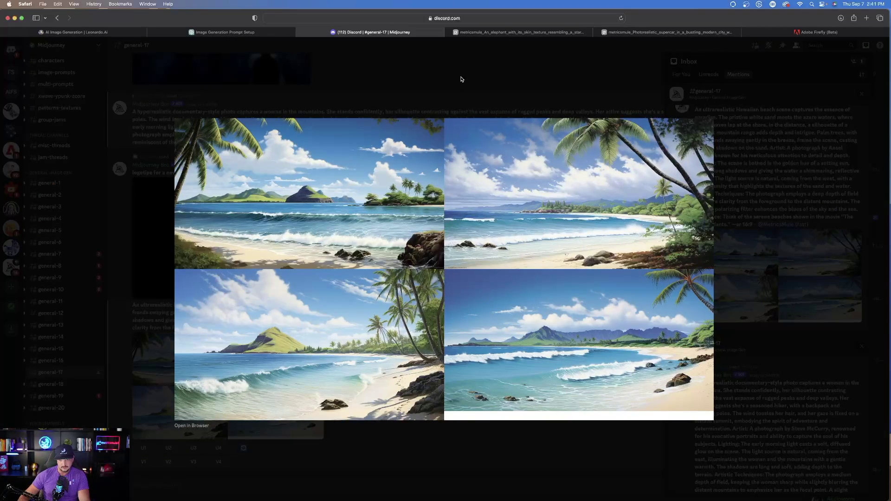
{"action": "key", "text": "ctrl+shift+Tab"}
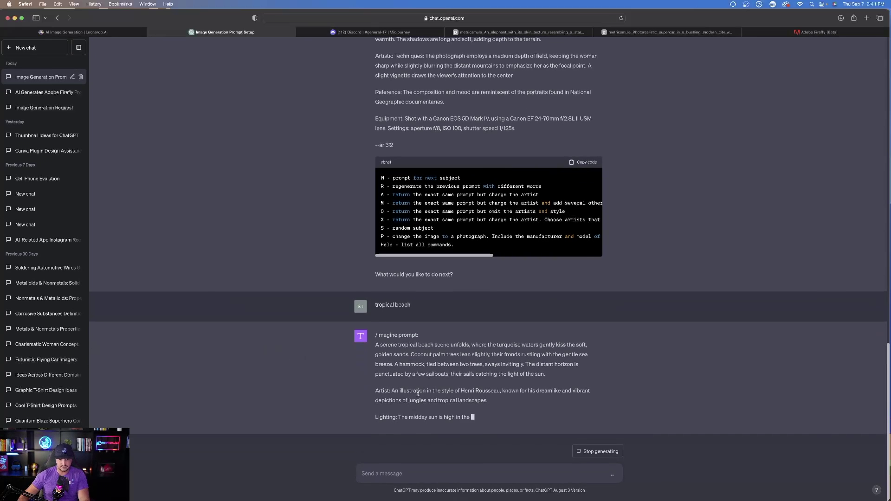
- From the Discord Inbox mentions, open the hiker-in-the-mountains grid full size in a new tab
{"action": "key", "text": "ctrl+Tab"}
{"action": "scroll", "coordinate": [273, 355], "scroll_direction": "up", "scroll_amount": 5}
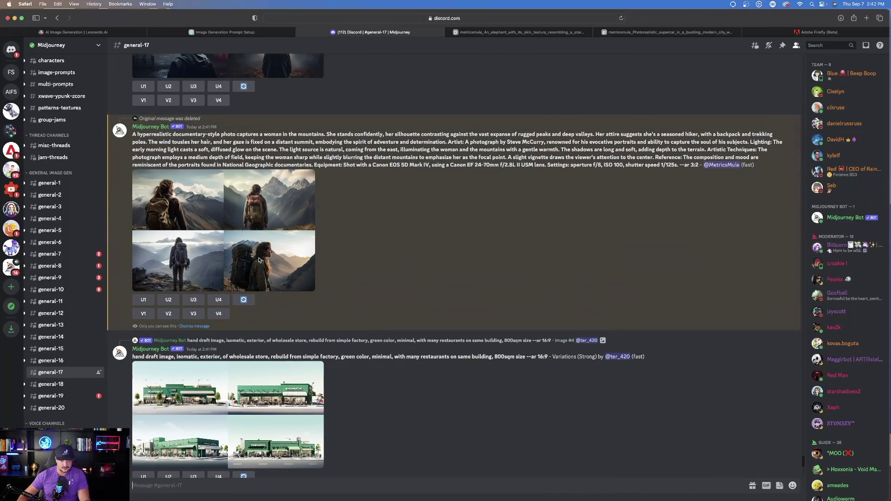
{"action": "left_click", "coordinate": [866, 45]}
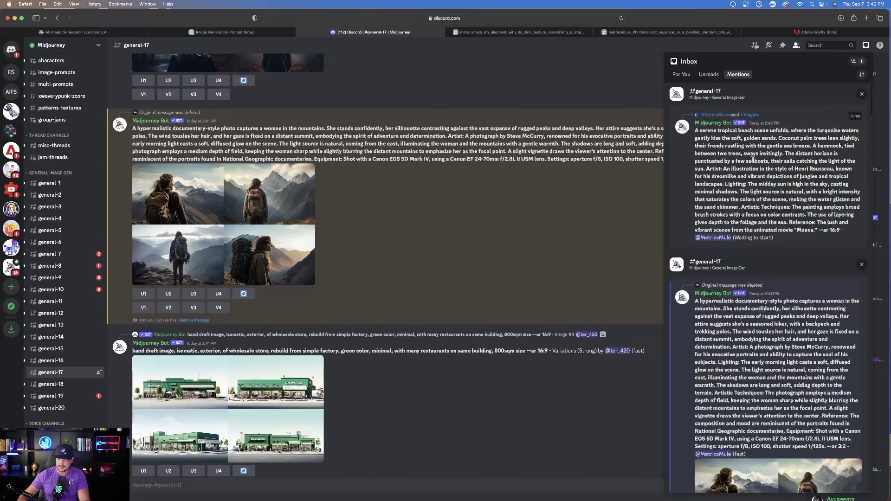
{"action": "scroll", "coordinate": [724, 199], "scroll_direction": "down", "scroll_amount": 6}
{"action": "left_click", "coordinate": [742, 232]}
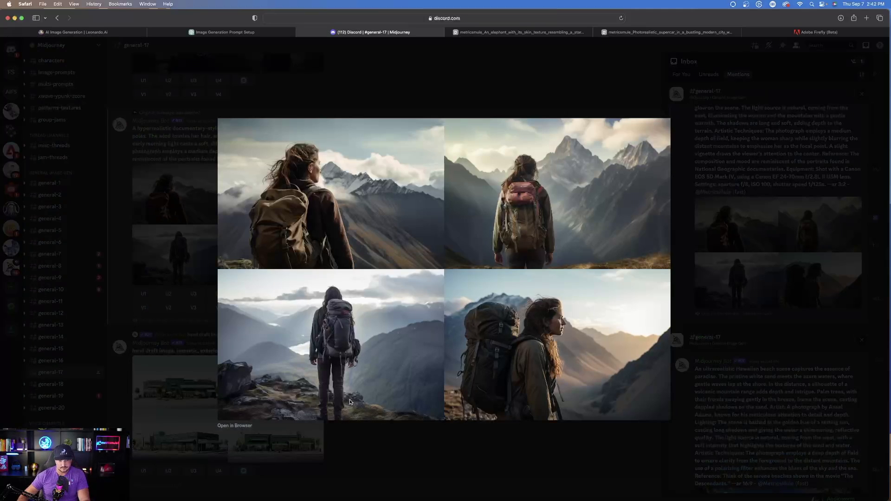
{"action": "left_click", "coordinate": [234, 426]}
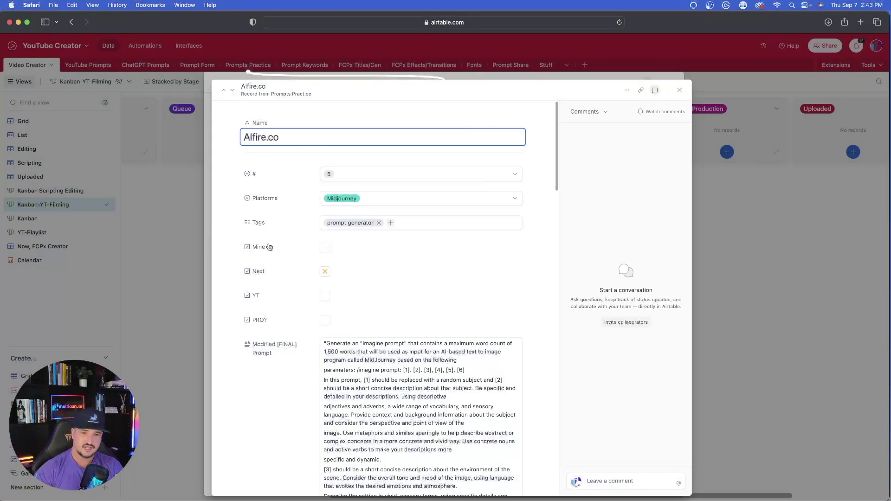
- Review the Alfire.co record's prompt and open the oak-tree grid in a new browser tab
{"action": "left_click", "coordinate": [426, 298]}
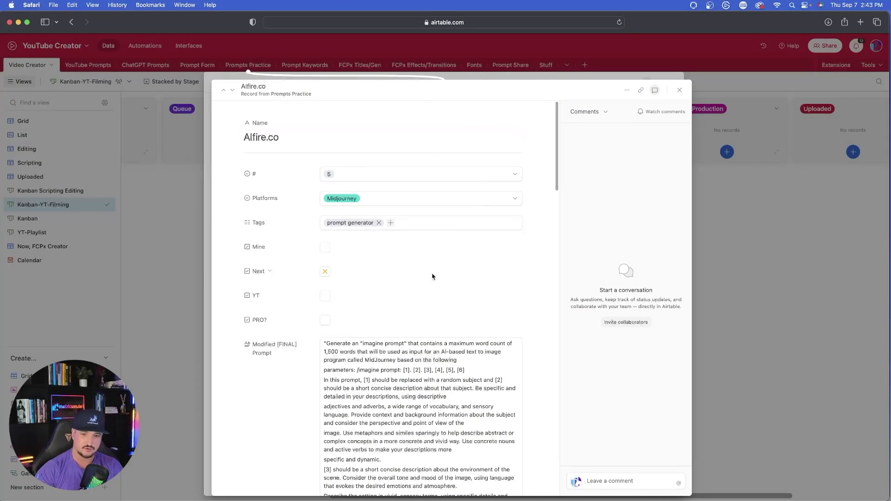
{"action": "left_click_drag", "start_coordinate": [324, 344], "coordinate": [412, 317]}
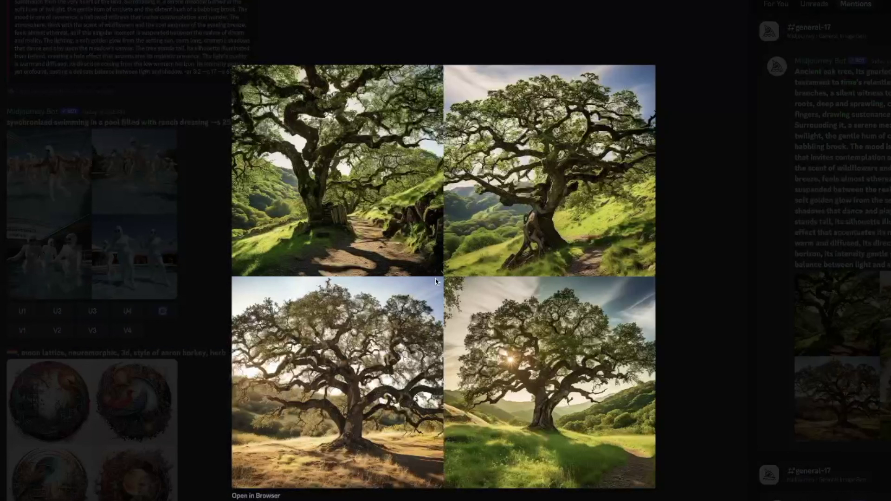
{"action": "left_click", "coordinate": [269, 492]}
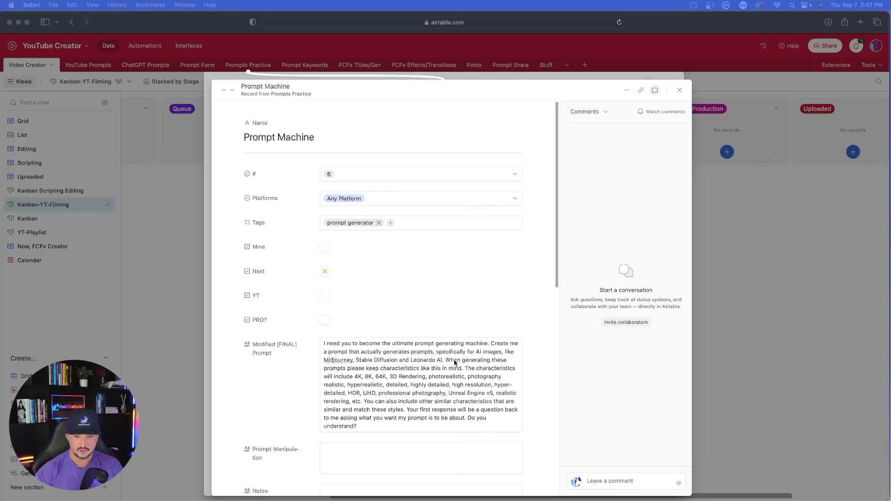
- Select the entire Prompt Machine Modified [FINAL] Prompt text for copying into ChatGPT
{"action": "scroll", "coordinate": [335, 280], "scroll_direction": "down", "scroll_amount": 5}
{"action": "left_click_drag", "start_coordinate": [379, 292], "coordinate": [324, 205]}
{"action": "scroll", "coordinate": [238, 287], "scroll_direction": "up", "scroll_amount": 2}
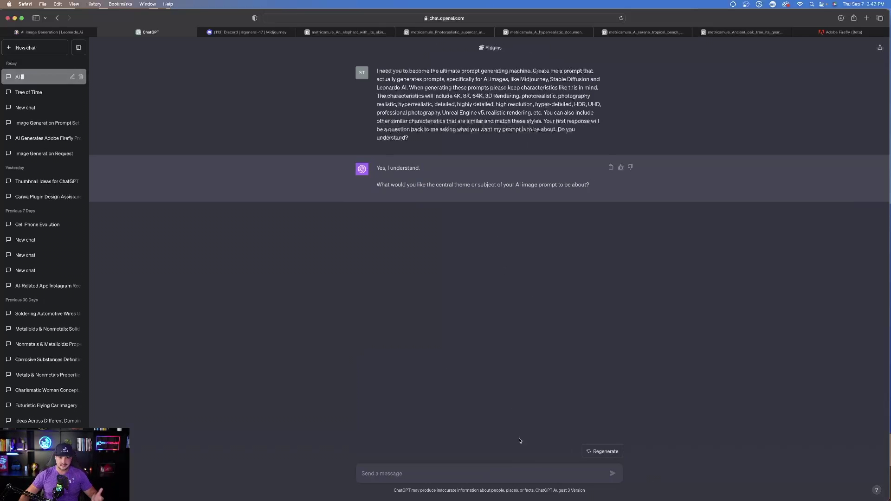
- Send the theme 'a powerful superhero' and select the first example prompt from the reply
{"action": "type", "text": "a powerful superhero"}
{"action": "key", "text": "Return"}
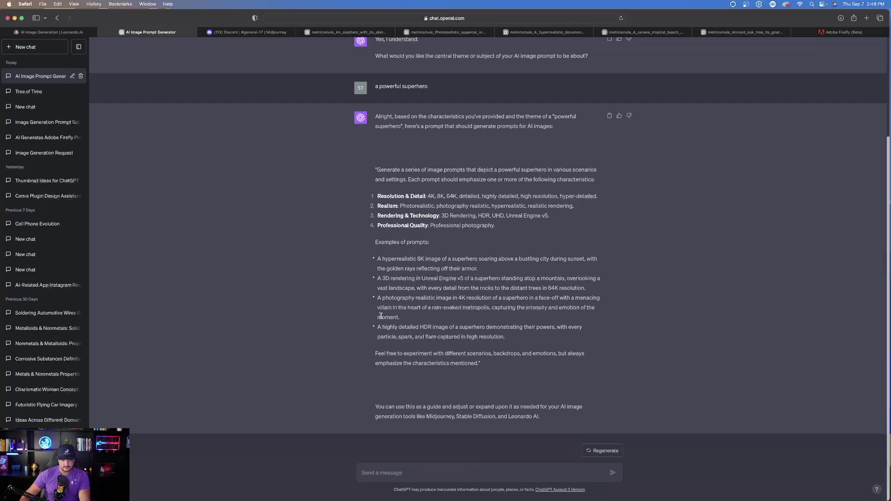
{"action": "left_click_drag", "start_coordinate": [377, 258], "coordinate": [507, 337]}
{"action": "left_click", "coordinate": [364, 297]}
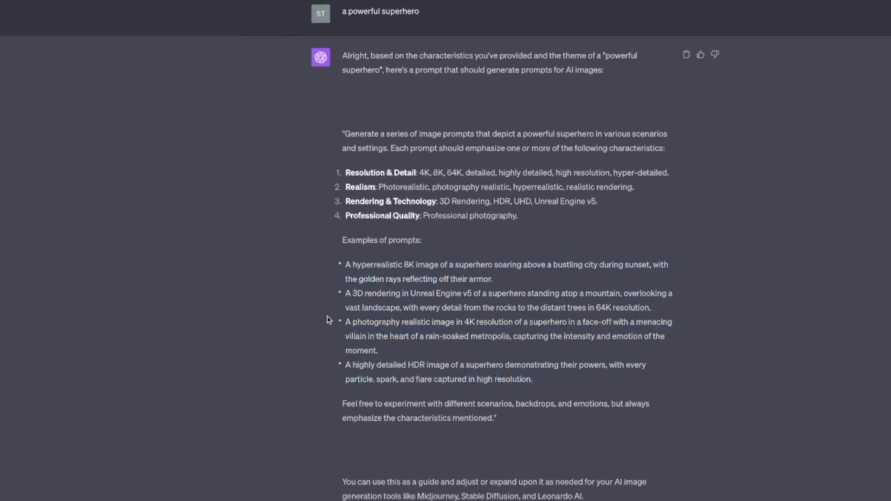
{"action": "left_click_drag", "start_coordinate": [348, 264], "coordinate": [533, 293]}
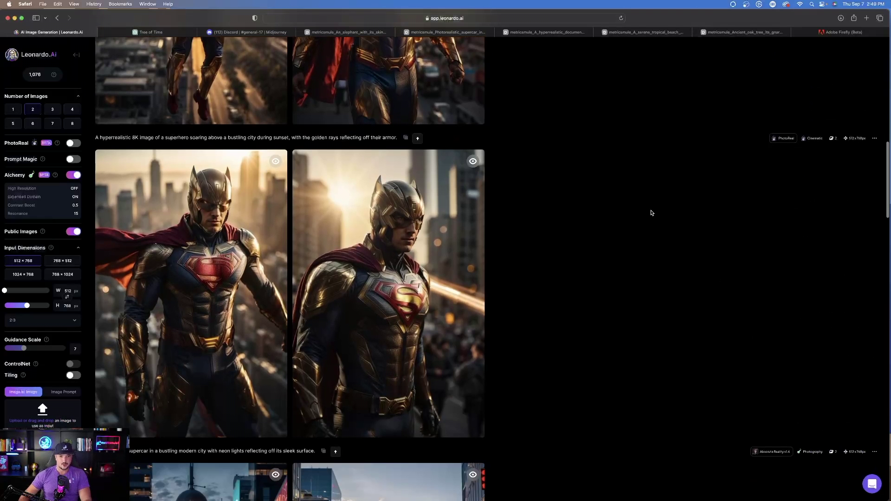
{"action": "scroll", "coordinate": [651, 211], "scroll_direction": "down", "scroll_amount": 1}
{"action": "scroll", "coordinate": [653, 217], "scroll_direction": "up", "scroll_amount": 1}
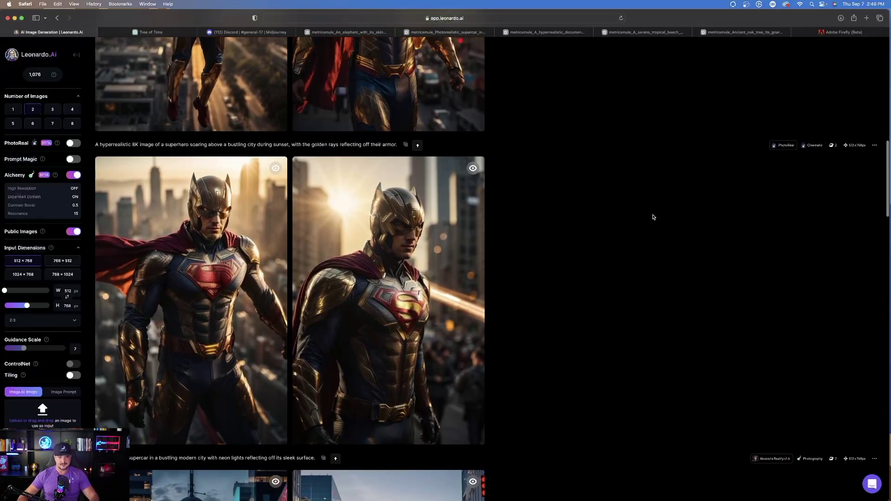
- Scroll to the newest RPG 4.0 superhero renders and open the Finetuned Model list
{"action": "scroll", "coordinate": [537, 268], "scroll_direction": "up", "scroll_amount": 5}
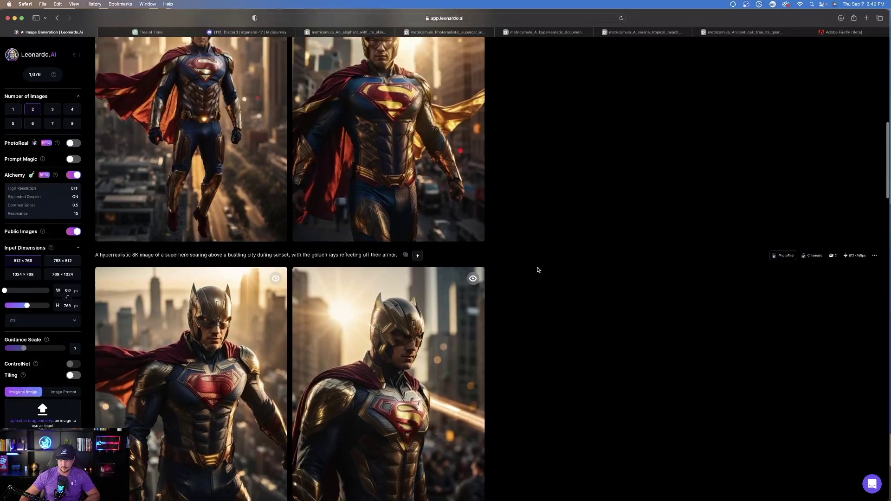
{"action": "scroll", "coordinate": [515, 259], "scroll_direction": "up", "scroll_amount": 5}
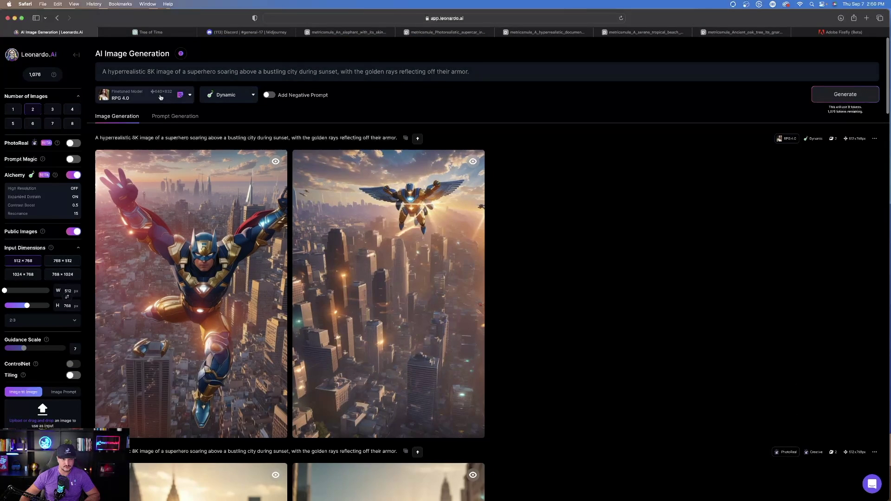
{"action": "left_click", "coordinate": [160, 97]}
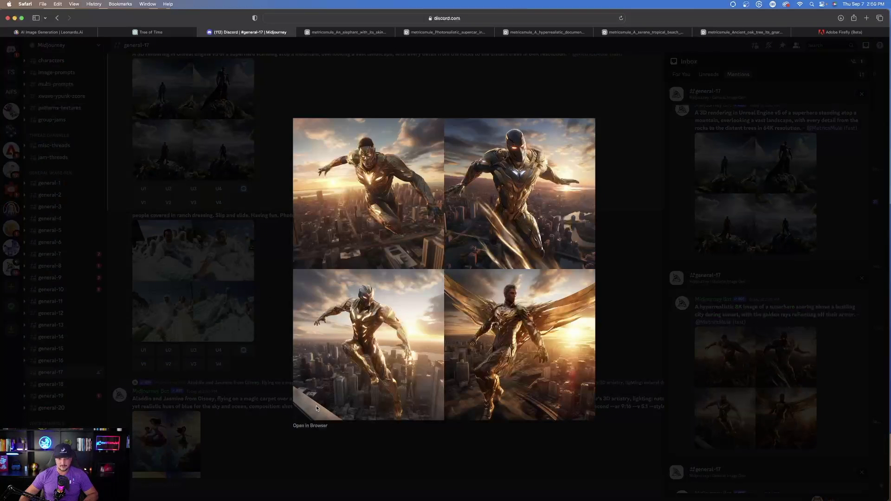
- Open the golden superhero grid in a browser tab, close the Discord lightboxes, and return to Leonardo
{"action": "left_click", "coordinate": [319, 426]}
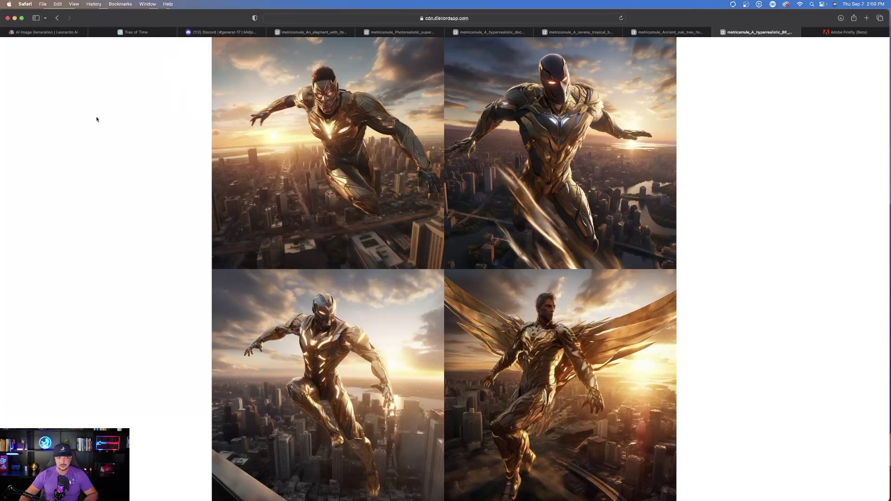
{"action": "left_click", "coordinate": [213, 31]}
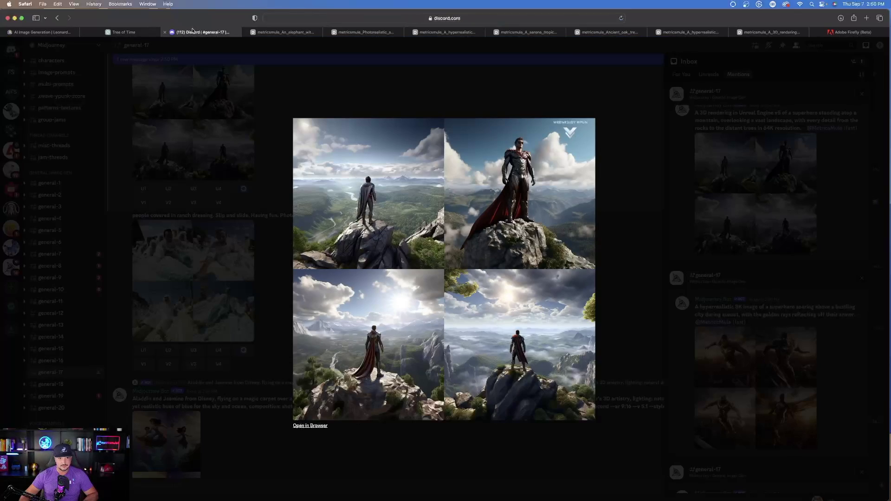
{"action": "left_click", "coordinate": [764, 347]}
{"action": "left_click", "coordinate": [765, 347]}
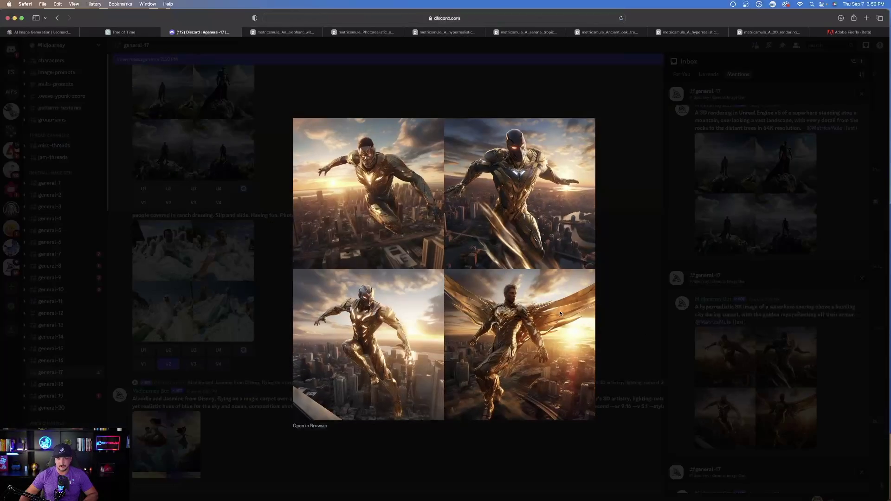
{"action": "left_click", "coordinate": [487, 96]}
{"action": "key", "text": "ctrl+shift+Tab"}
{"action": "key", "text": "ctrl+shift+Tab"}
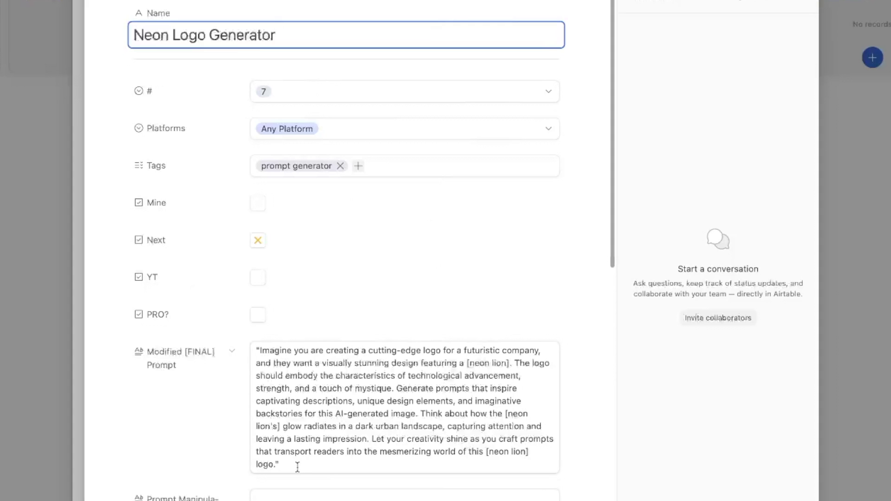
- Select and copy the whole Neon Logo Generator Modified [FINAL] Prompt
{"action": "left_click_drag", "start_coordinate": [350, 417], "coordinate": [324, 358]}
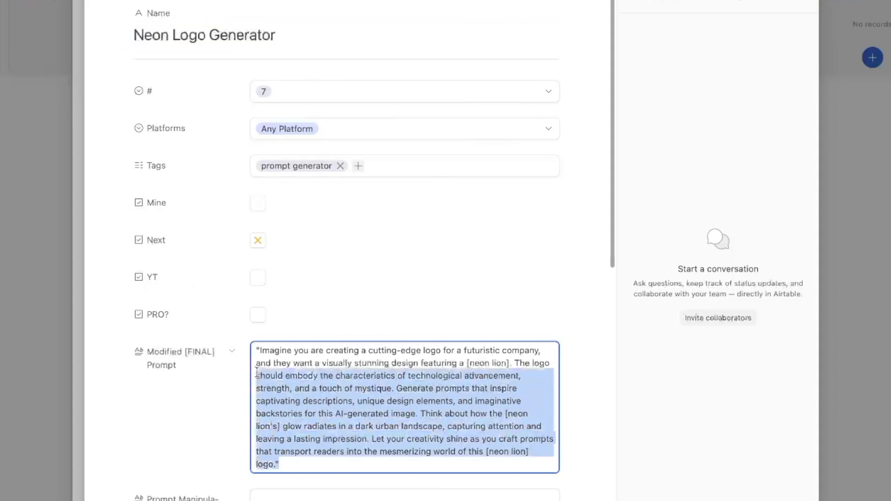
{"action": "left_click_drag", "start_coordinate": [257, 373], "coordinate": [249, 338]}
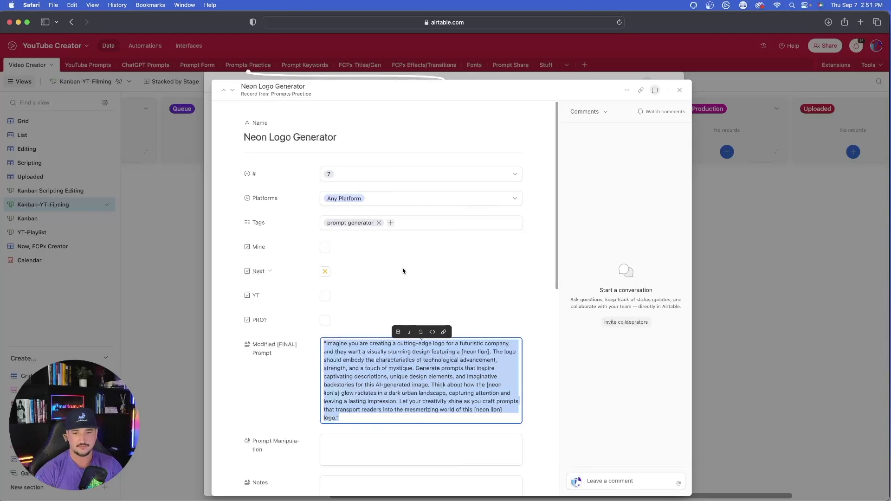
{"action": "left_click", "coordinate": [402, 271]}
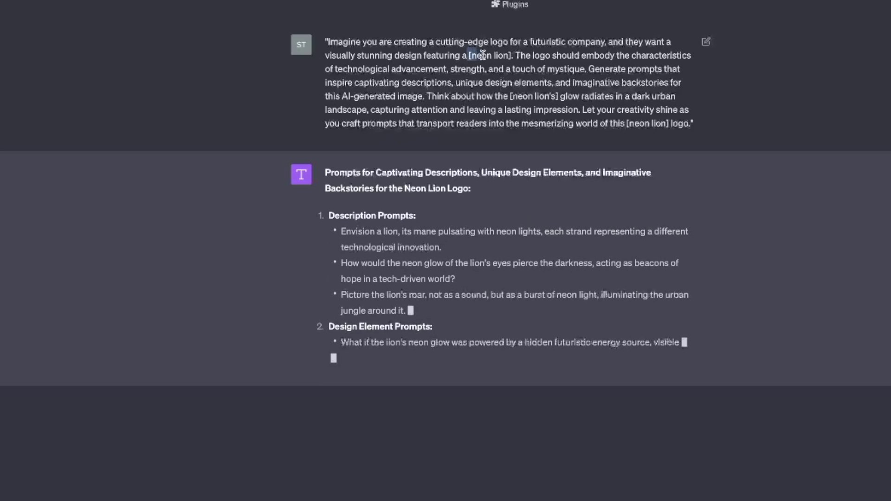
- Note the [neon lion] placeholder, scroll the ten prompts, and select the first neon-lion prompt
{"action": "left_click_drag", "start_coordinate": [469, 56], "coordinate": [514, 55]}
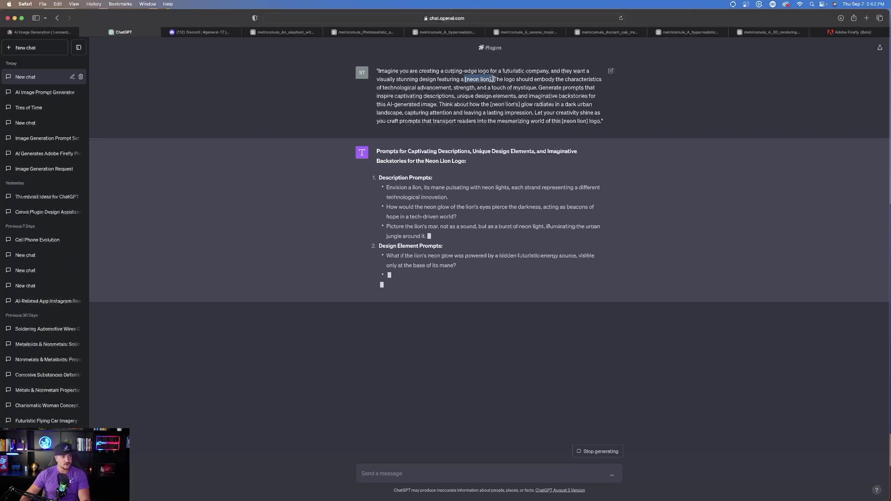
{"action": "left_click", "coordinate": [475, 86]}
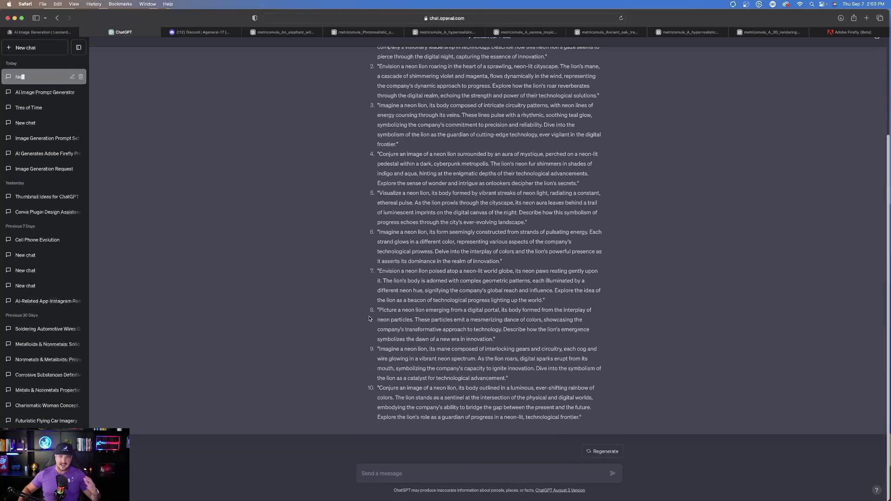
{"action": "scroll", "coordinate": [353, 242], "scroll_direction": "up", "scroll_amount": 5}
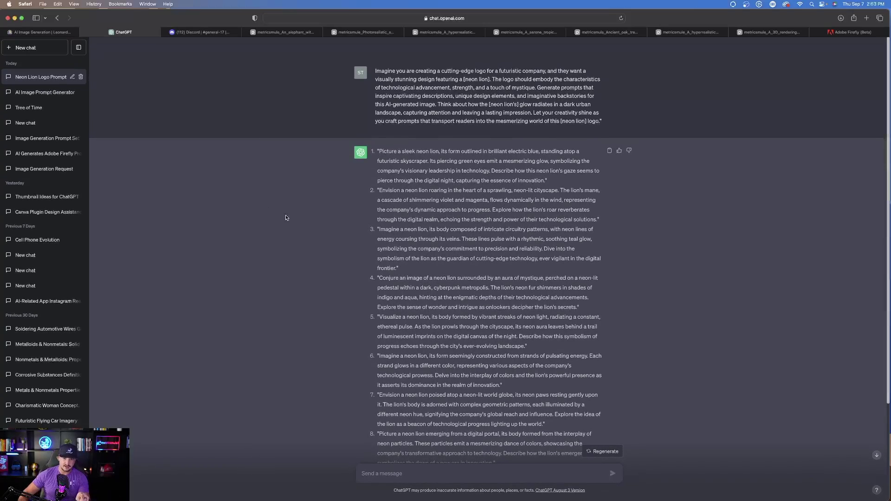
{"action": "scroll", "coordinate": [299, 238], "scroll_direction": "down", "scroll_amount": 3}
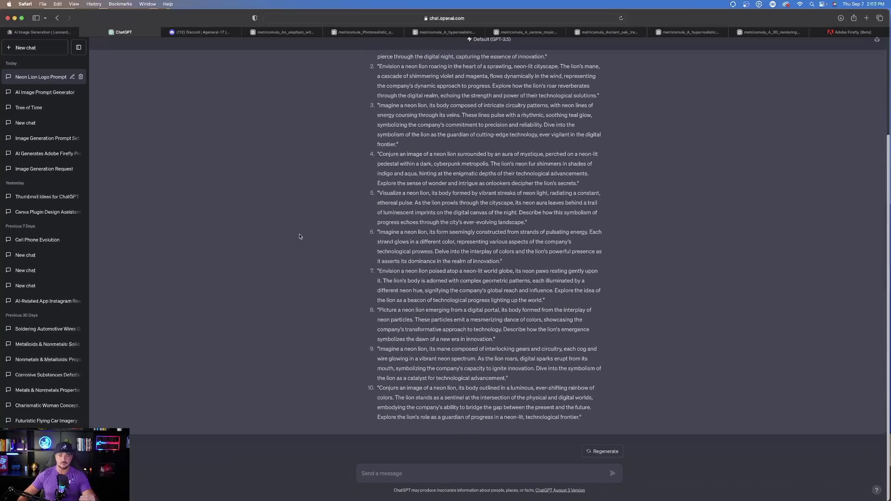
{"action": "scroll", "coordinate": [298, 237], "scroll_direction": "up", "scroll_amount": 2}
{"action": "scroll", "coordinate": [297, 237], "scroll_direction": "up", "scroll_amount": 1}
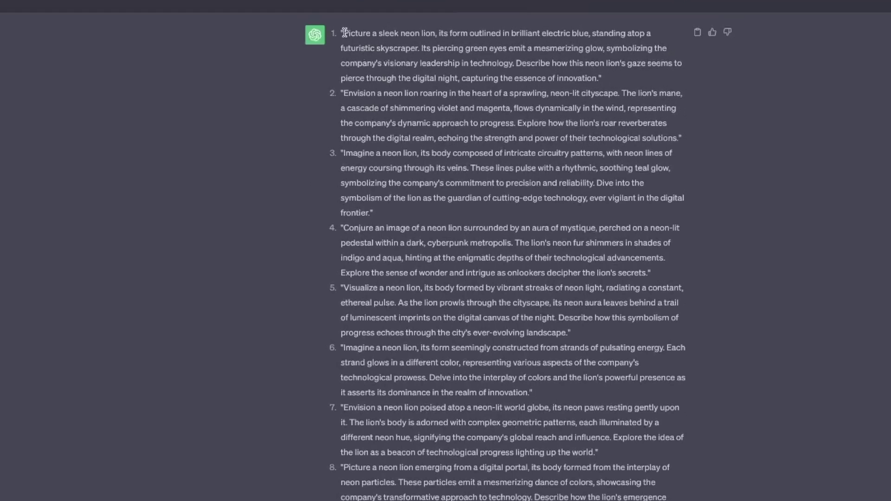
{"action": "left_click_drag", "start_coordinate": [345, 33], "coordinate": [598, 72]}
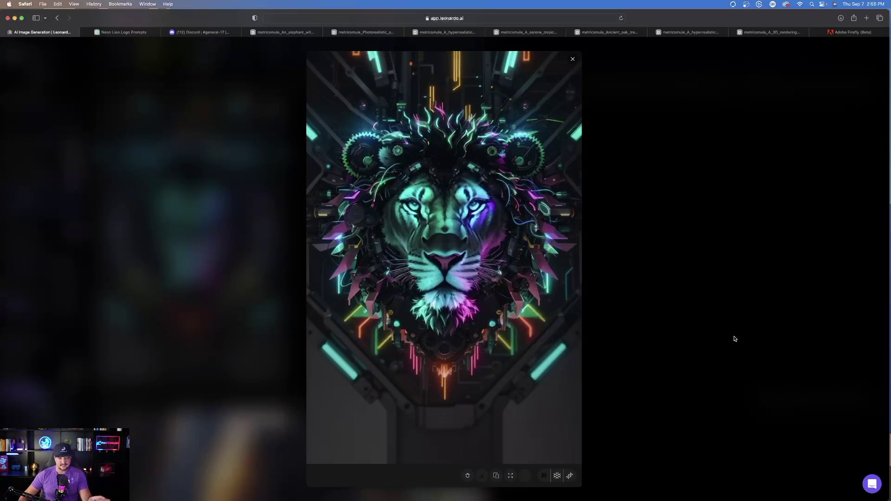
- Close the enlarged neon lion and glance at the Neon Lion Logo Prompts chat
{"action": "left_click", "coordinate": [600, 290]}
{"action": "scroll", "coordinate": [650, 293], "scroll_direction": "up", "scroll_amount": 8}
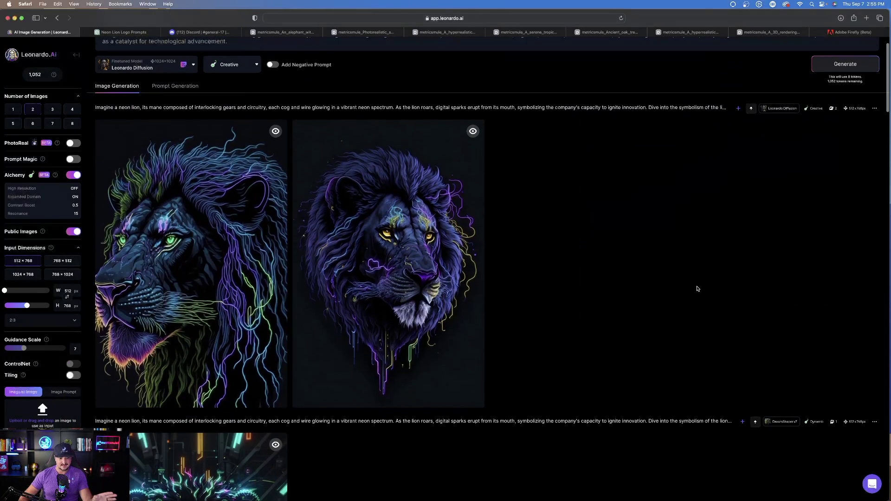
{"action": "mouse_move", "coordinate": [391, 313]}
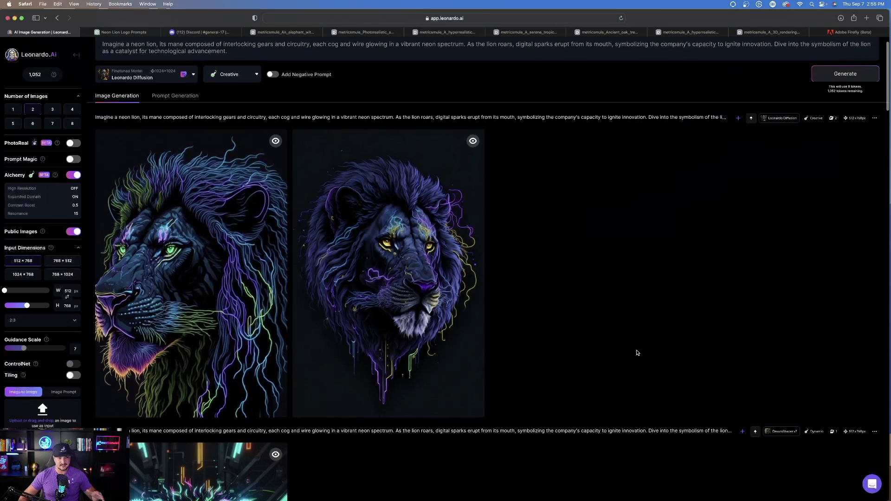
{"action": "left_click", "coordinate": [123, 32]}
{"action": "left_click", "coordinate": [41, 32]}
- Scroll the Leonardo gallery and enlarge the gear-lion and second purple lion images
{"action": "scroll", "coordinate": [232, 278], "scroll_direction": "down", "scroll_amount": 3}
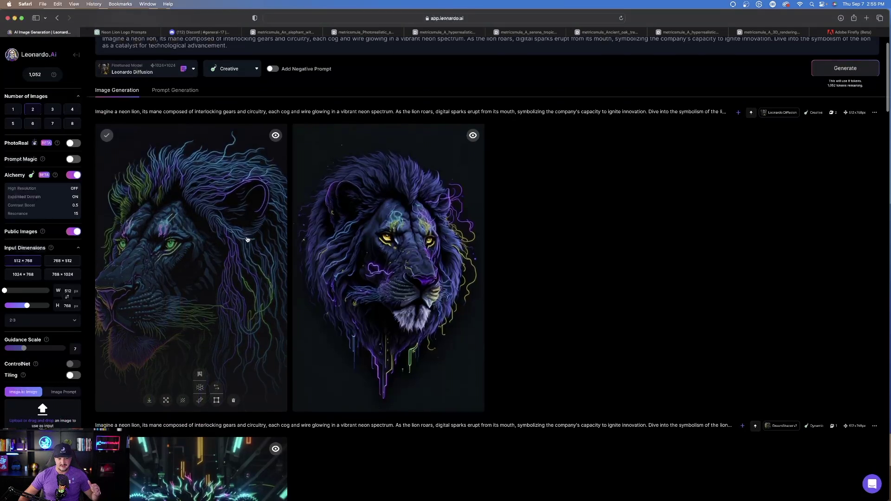
{"action": "scroll", "coordinate": [497, 325], "scroll_direction": "down", "scroll_amount": 1}
{"action": "scroll", "coordinate": [194, 343], "scroll_direction": "down", "scroll_amount": 1}
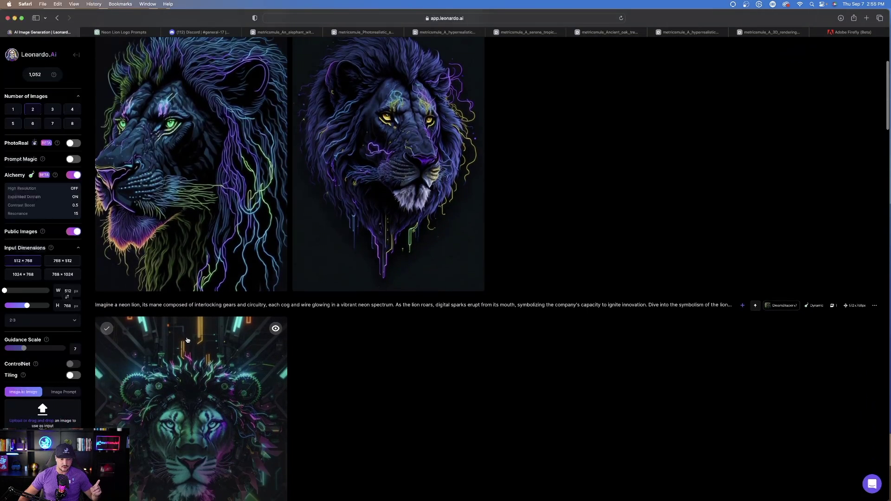
{"action": "scroll", "coordinate": [206, 322], "scroll_direction": "up", "scroll_amount": 5}
{"action": "mouse_move", "coordinate": [206, 323]}
{"action": "scroll", "coordinate": [790, 440], "scroll_direction": "down", "scroll_amount": 2}
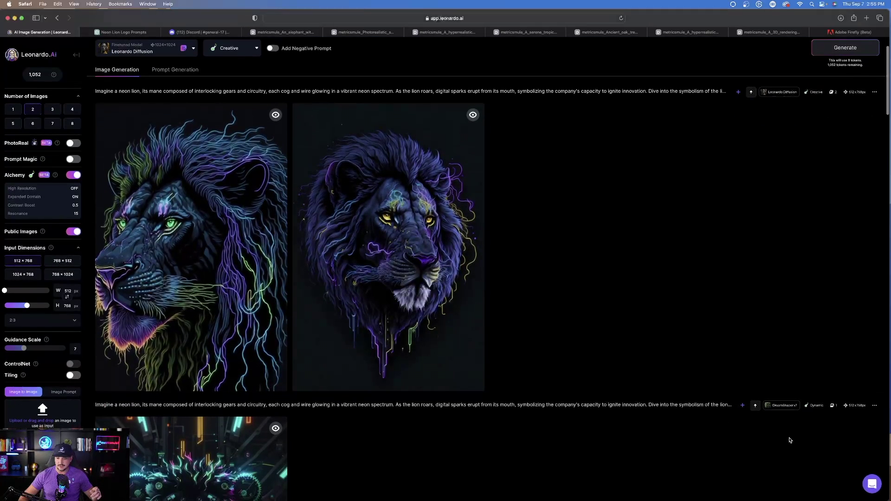
{"action": "scroll", "coordinate": [622, 320], "scroll_direction": "down", "scroll_amount": 2}
{"action": "scroll", "coordinate": [783, 374], "scroll_direction": "down", "scroll_amount": 6}
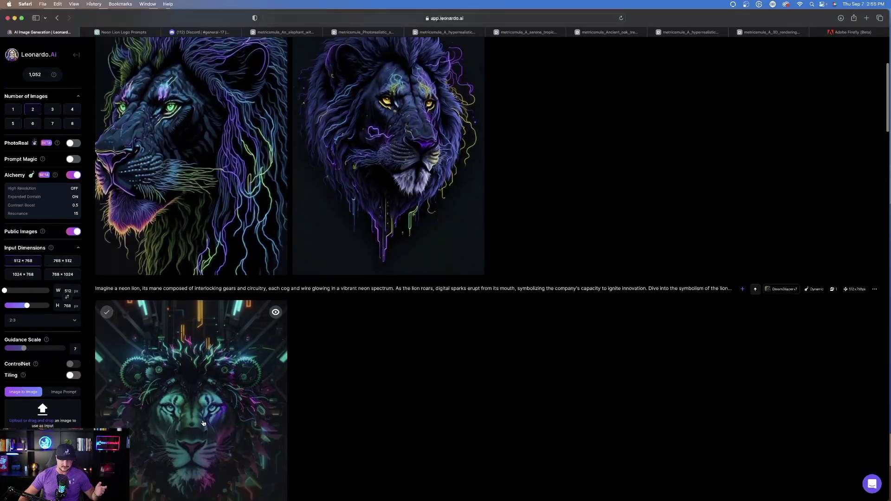
{"action": "left_click", "coordinate": [218, 277]}
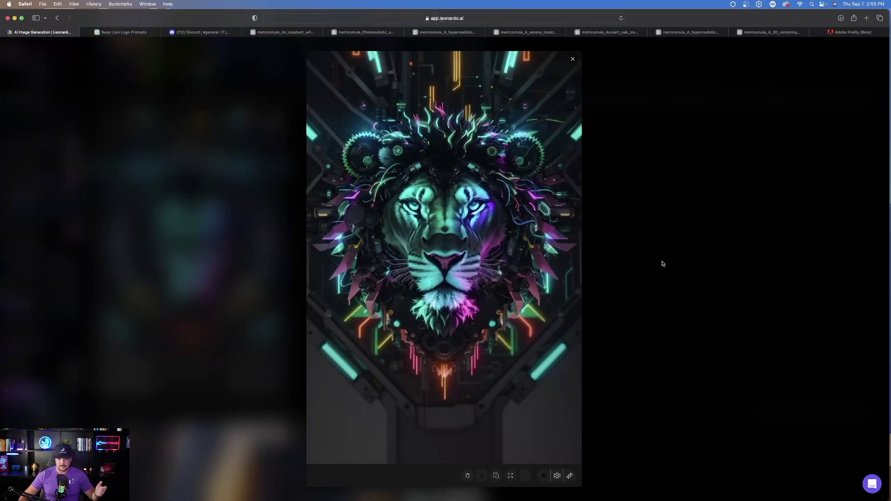
{"action": "left_click", "coordinate": [662, 263]}
{"action": "scroll", "coordinate": [314, 278], "scroll_direction": "up", "scroll_amount": 4}
{"action": "left_click", "coordinate": [377, 277]}
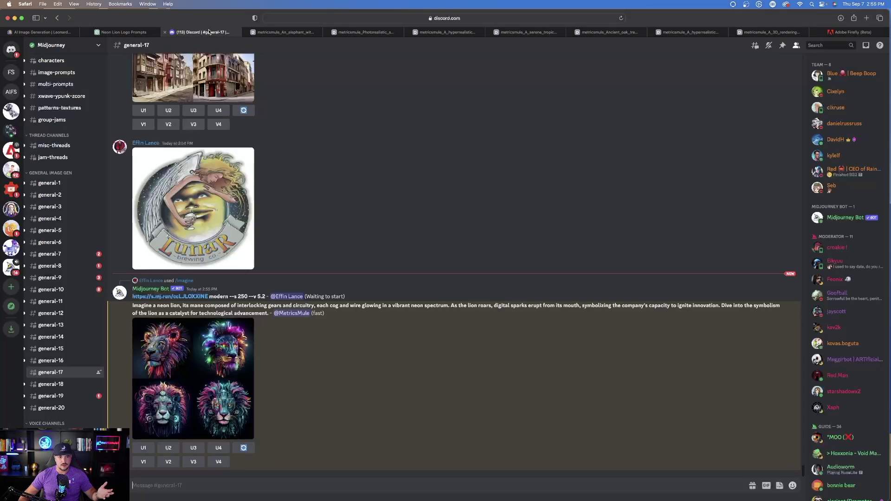
- From the Inbox mentions, open the Midjourney four-lion grid full size in a new tab
{"action": "left_click", "coordinate": [865, 45]}
{"action": "left_click", "coordinate": [746, 220]}
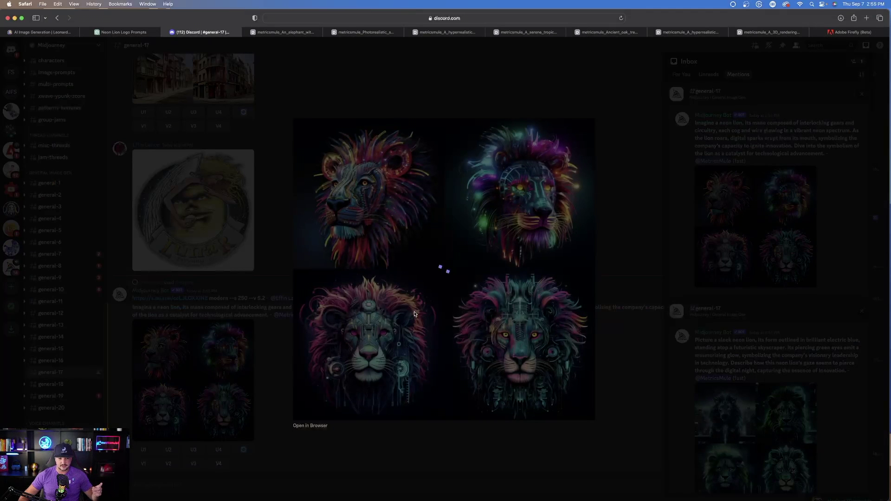
{"action": "left_click", "coordinate": [309, 425]}
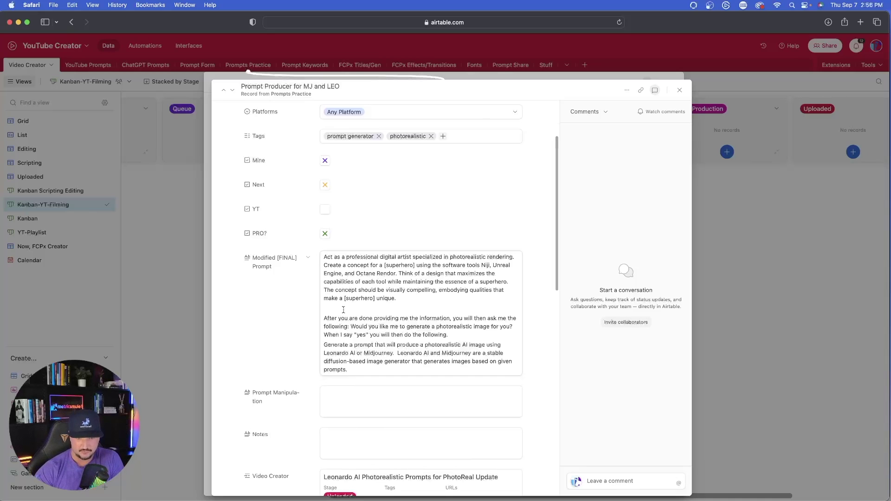
- Select the Modified [FINAL] Prompt paragraph and close the enlarged Batman example image
{"action": "left_click_drag", "start_coordinate": [324, 257], "coordinate": [448, 335]}
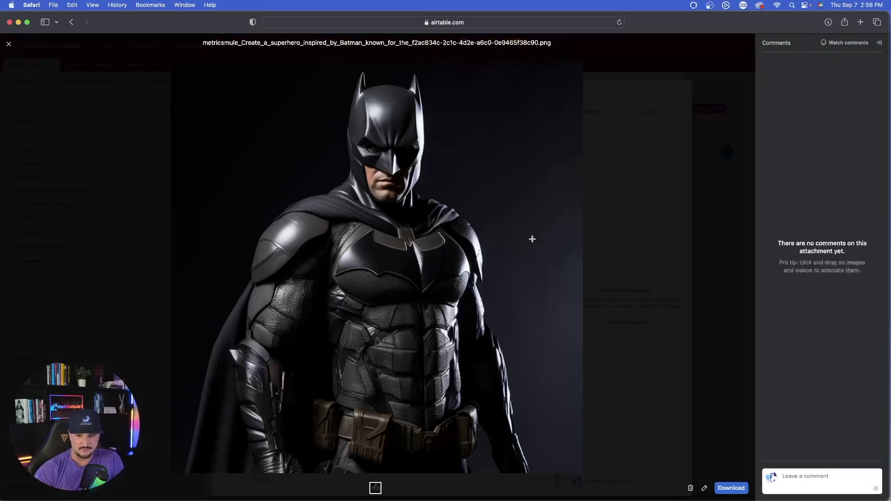
{"action": "left_click", "coordinate": [630, 227]}
{"action": "scroll", "coordinate": [442, 264], "scroll_direction": "up", "scroll_amount": 6}
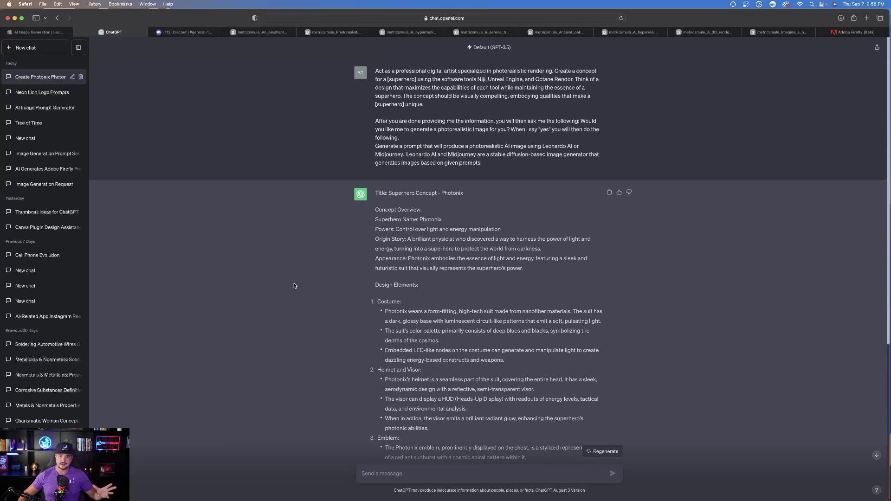
{"action": "scroll", "coordinate": [323, 200], "scroll_direction": "down", "scroll_amount": 1}
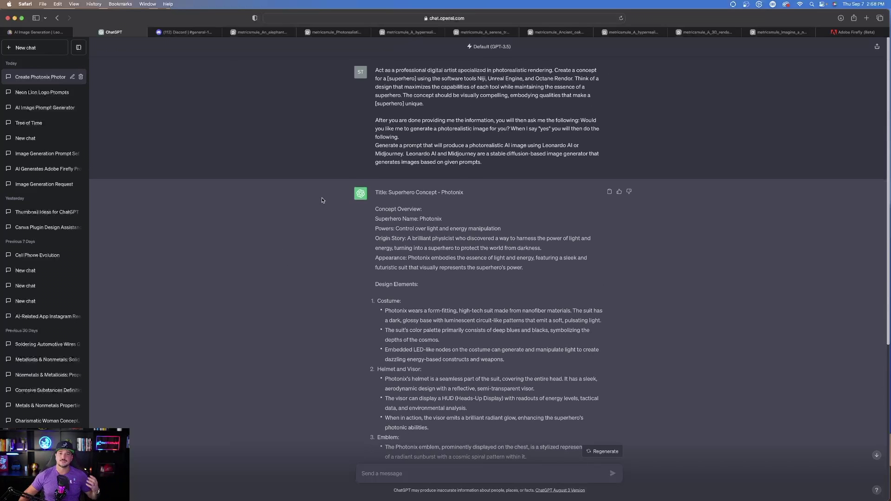
{"action": "scroll", "coordinate": [390, 81], "scroll_direction": "up", "scroll_amount": 1}
{"action": "left_click_drag", "start_coordinate": [388, 79], "coordinate": [416, 78]}
{"action": "left_click", "coordinate": [410, 105]}
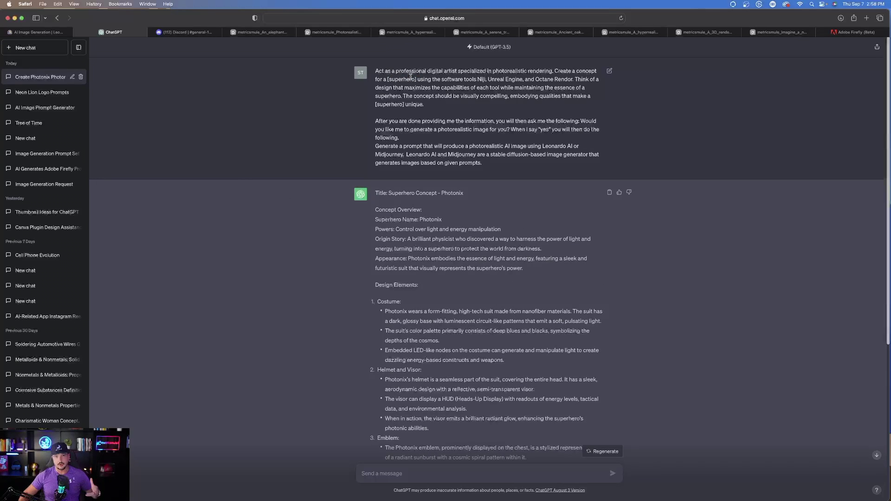
{"action": "left_click_drag", "start_coordinate": [407, 80], "coordinate": [389, 79]}
{"action": "left_click", "coordinate": [399, 94]}
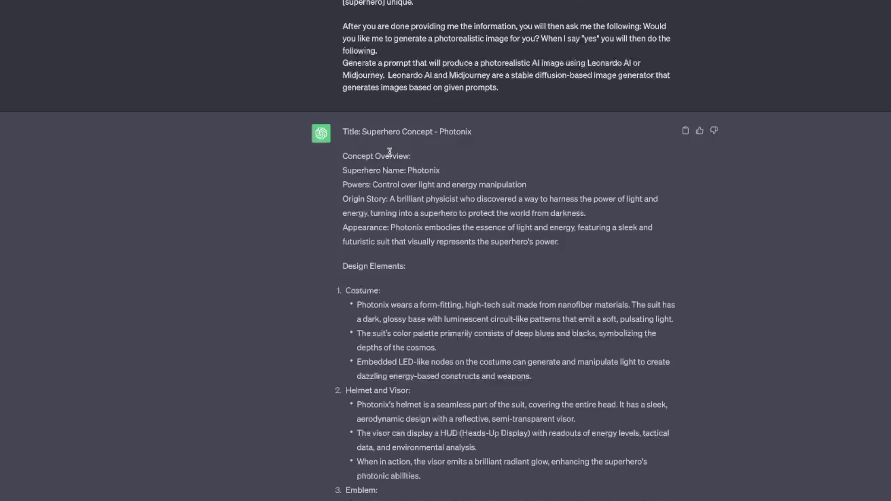
{"action": "scroll", "coordinate": [369, 16], "scroll_direction": "down", "scroll_amount": 2}
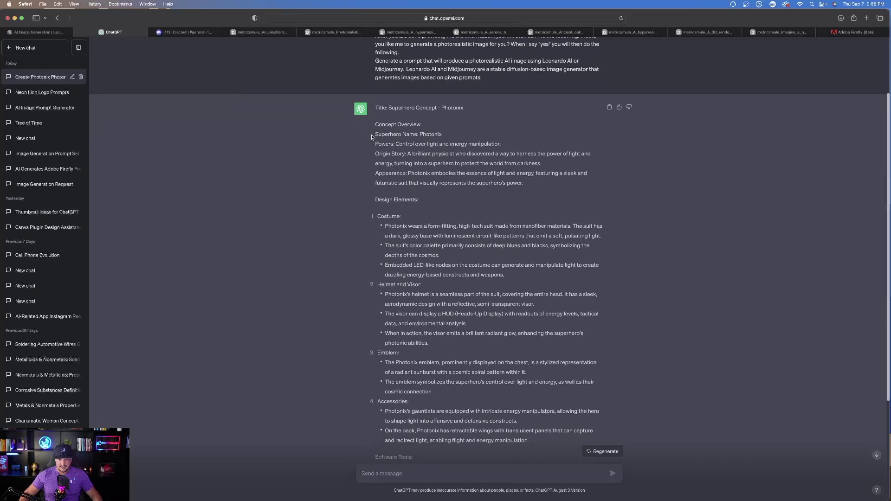
{"action": "left_click_drag", "start_coordinate": [341, 80], "coordinate": [454, 77]}
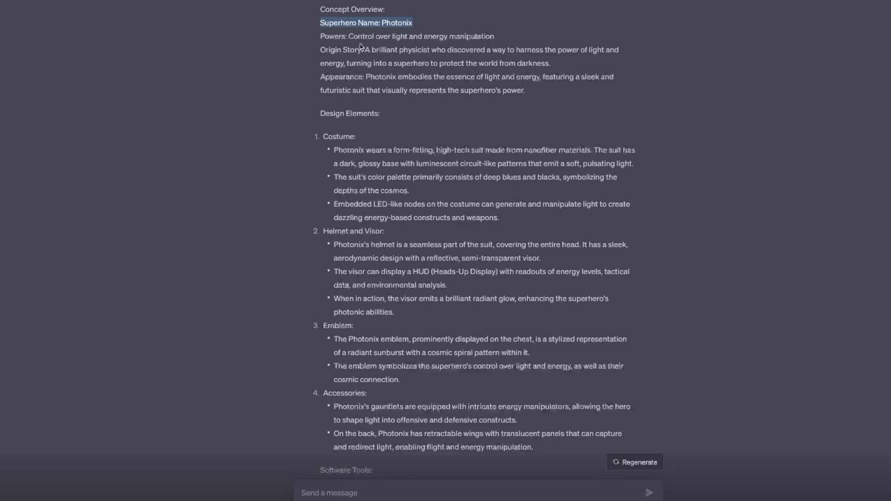
{"action": "left_click_drag", "start_coordinate": [322, 36], "coordinate": [342, 67]}
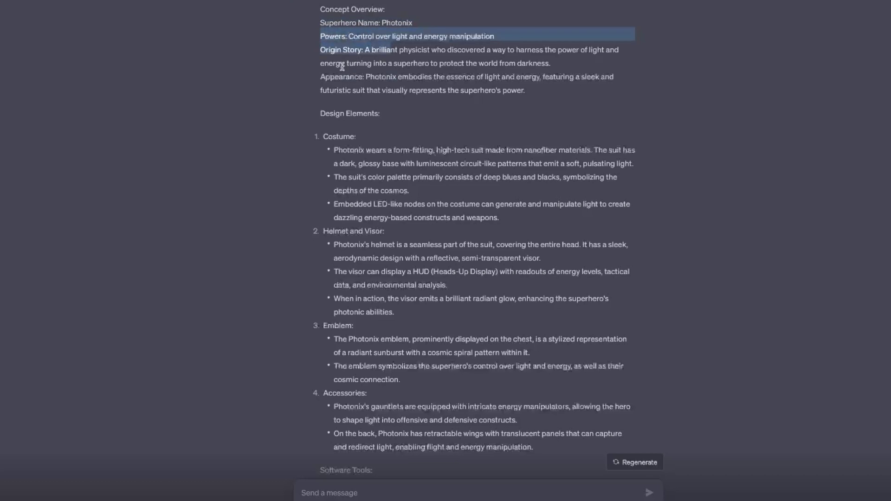
{"action": "scroll", "coordinate": [328, 76], "scroll_direction": "down", "scroll_amount": 5}
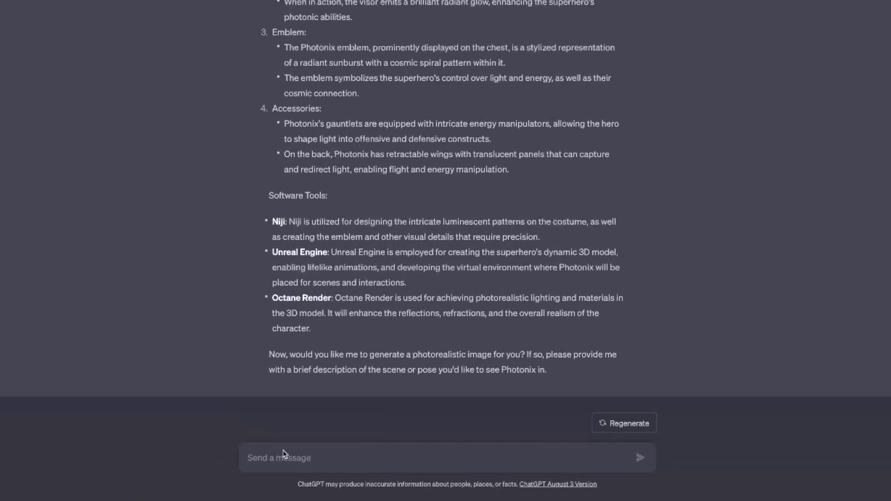
{"action": "left_click", "coordinate": [278, 458]}
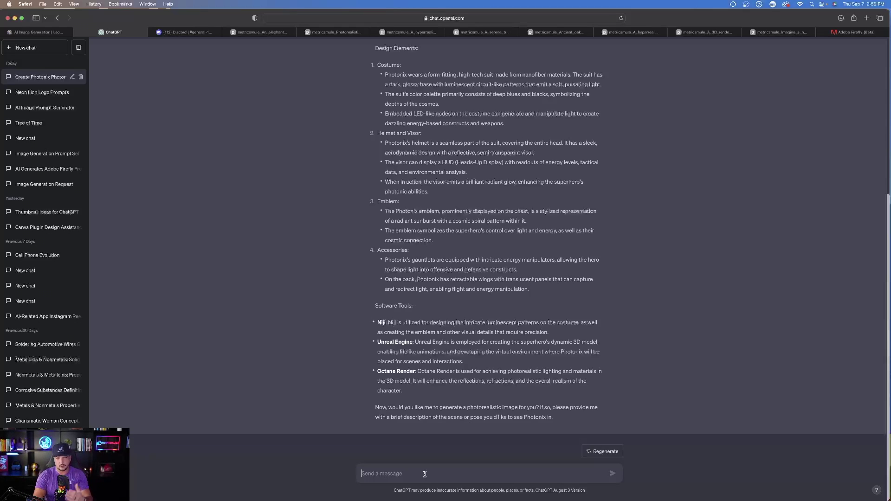
- Reply 'Yes. A futuristic city.' and select the generated Leonardo AI skyscraper prompt
{"action": "type", "text": "Yes. A futuristic city."}
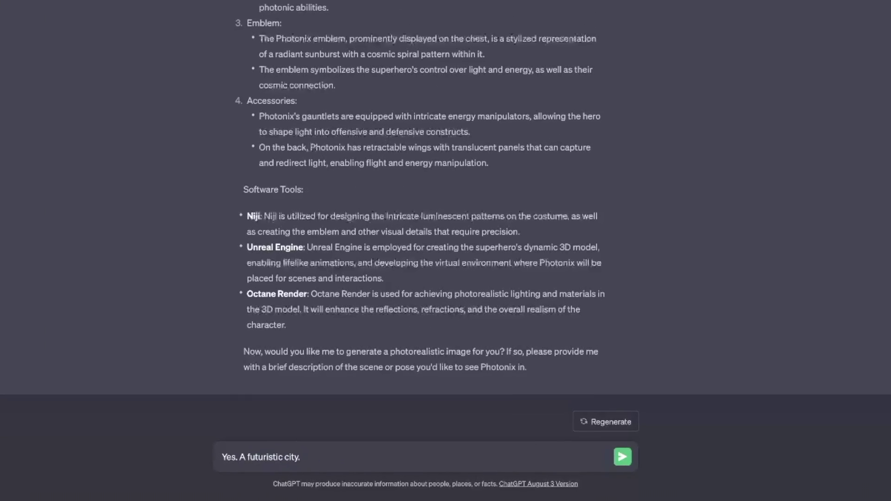
{"action": "key", "text": "Return"}
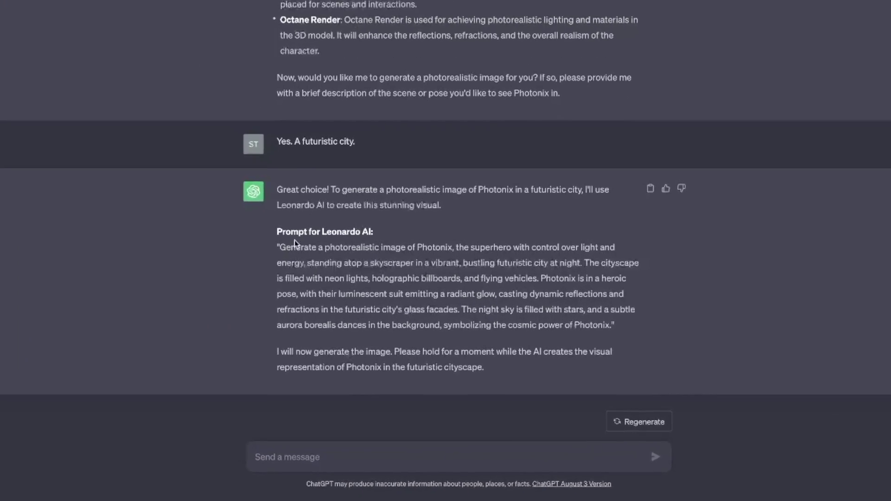
{"action": "left_click_drag", "start_coordinate": [278, 247], "coordinate": [611, 323]}
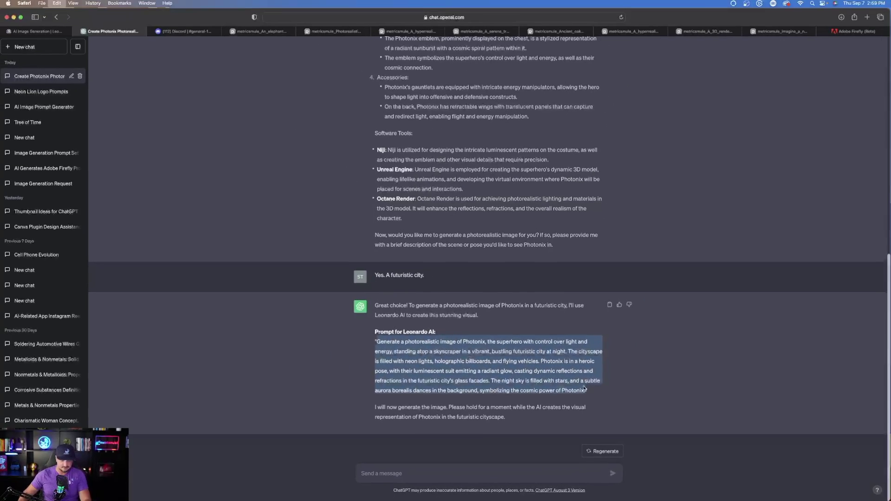
{"action": "left_click", "coordinate": [184, 32]}
- Close Discord's lion image and mentions panel, then view both Leonardo Photonix images full-size
{"action": "left_click", "coordinate": [294, 450]}
{"action": "left_click", "coordinate": [167, 485]}
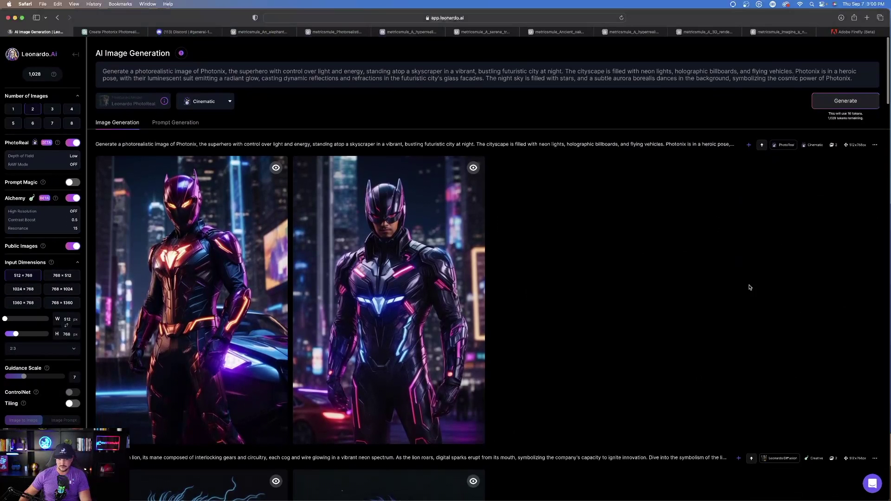
{"action": "left_click", "coordinate": [216, 267]}
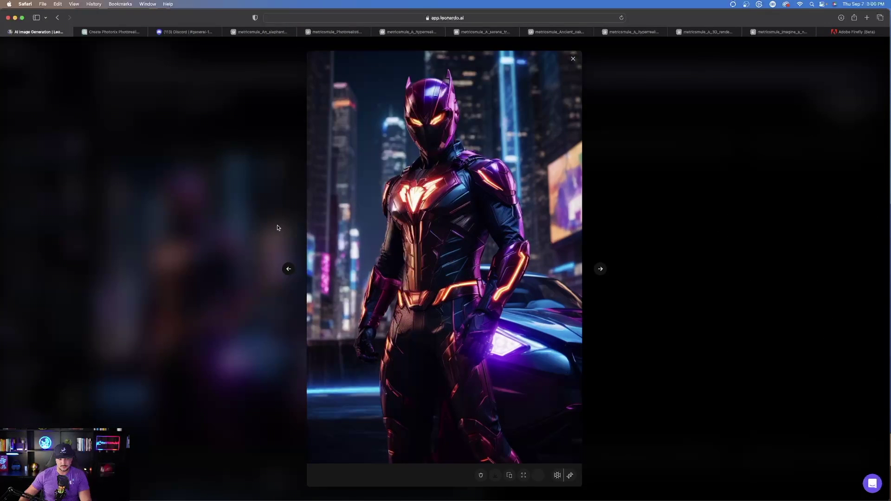
{"action": "left_click", "coordinate": [155, 185]}
{"action": "left_click", "coordinate": [346, 194]}
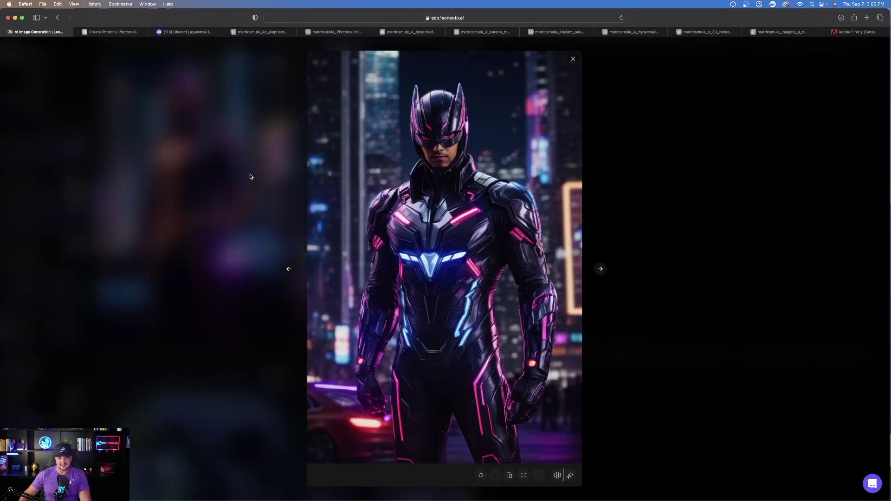
{"action": "left_click", "coordinate": [249, 176]}
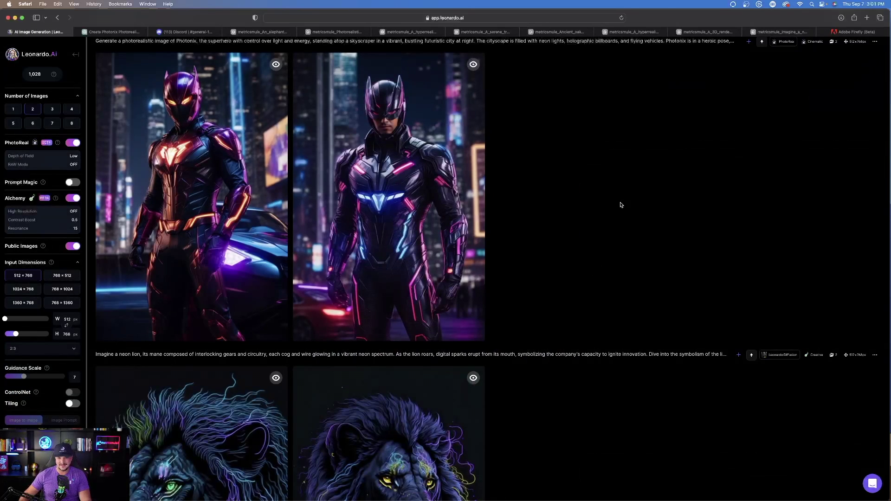
{"action": "scroll", "coordinate": [627, 197], "scroll_direction": "up", "scroll_amount": 3}
{"action": "scroll", "coordinate": [456, 265], "scroll_direction": "down", "scroll_amount": 2}
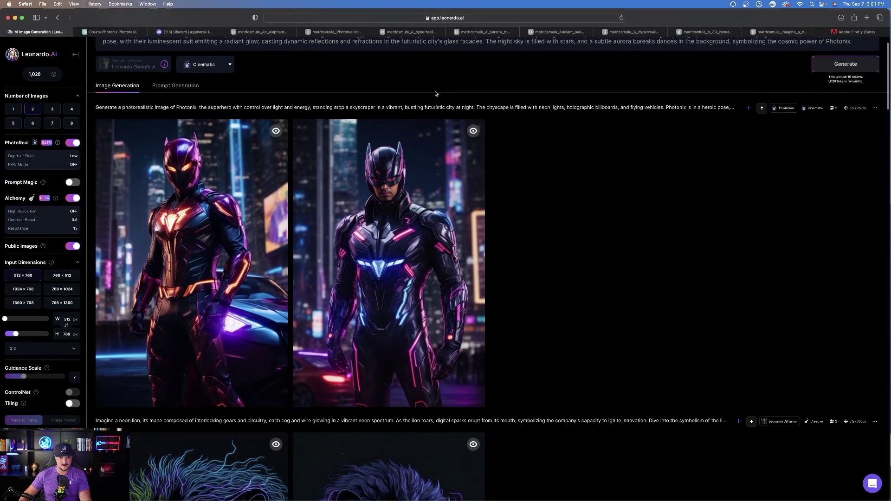
{"action": "left_click", "coordinate": [205, 31]}
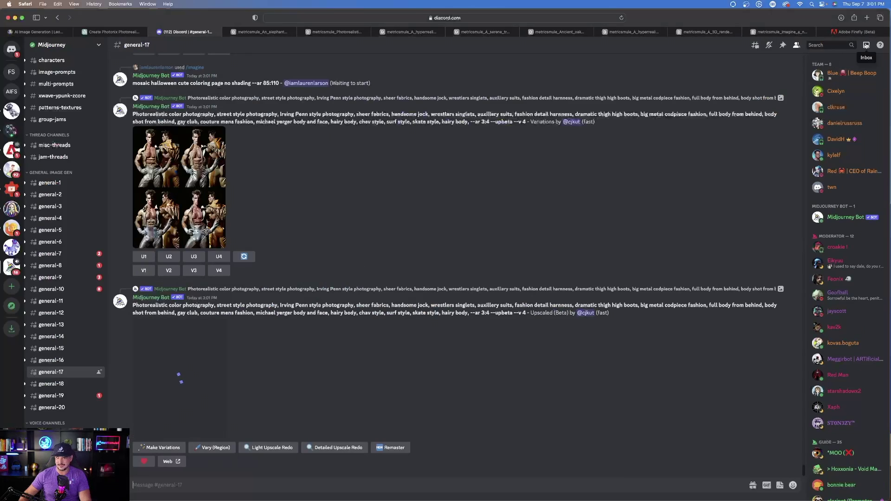
- Open Midjourney's four-image Photonix grid from mentions in its own browser tab, then return to ChatGPT
{"action": "left_click", "coordinate": [865, 45]}
{"action": "left_click", "coordinate": [763, 237]}
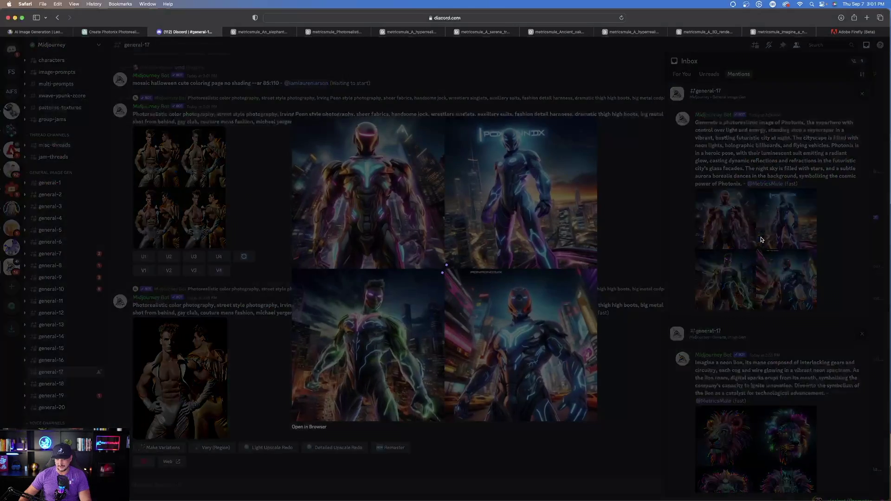
{"action": "left_click", "coordinate": [311, 425]}
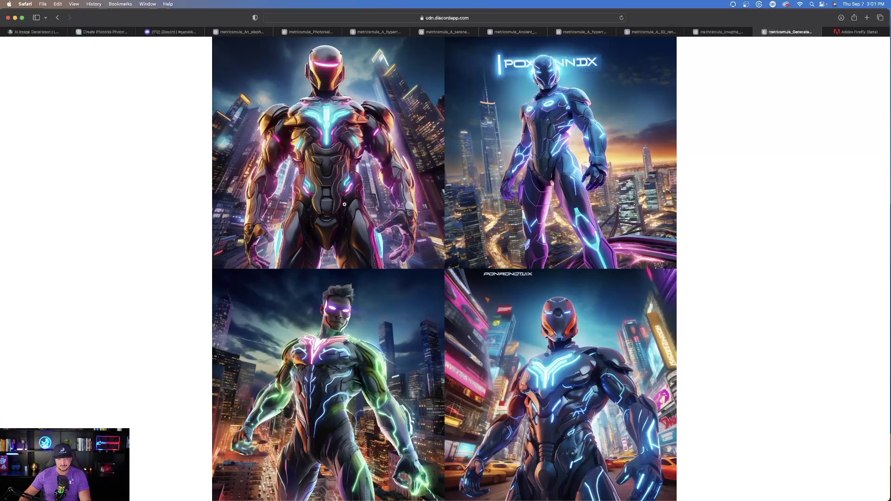
{"action": "left_click", "coordinate": [105, 31]}
{"action": "left_click", "coordinate": [255, 321]}
{"action": "scroll", "coordinate": [253, 318], "scroll_direction": "up", "scroll_amount": 20}
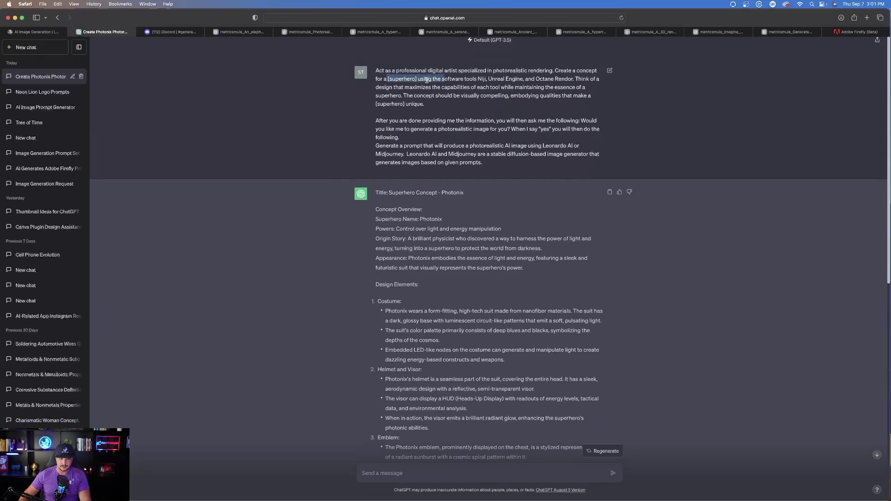
{"action": "scroll", "coordinate": [263, 355], "scroll_direction": "down", "scroll_amount": 8}
{"action": "scroll", "coordinate": [283, 273], "scroll_direction": "down", "scroll_amount": 11}
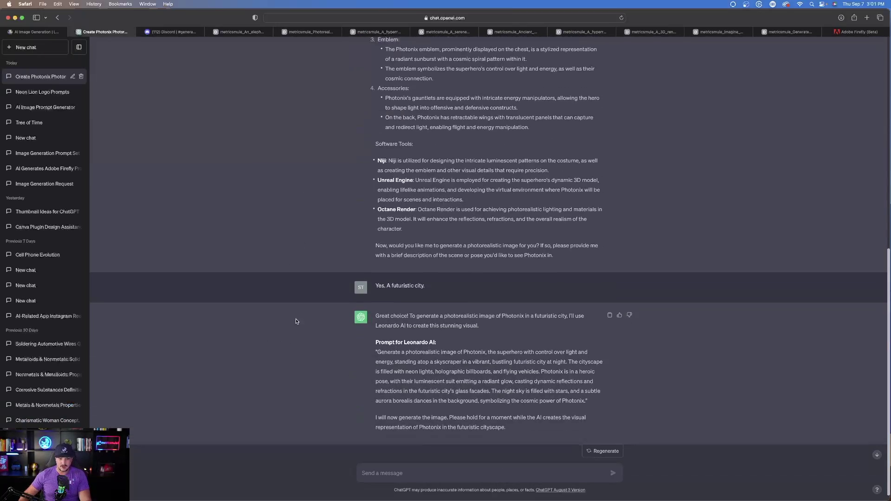
{"action": "scroll", "coordinate": [273, 407], "scroll_direction": "up", "scroll_amount": 17}
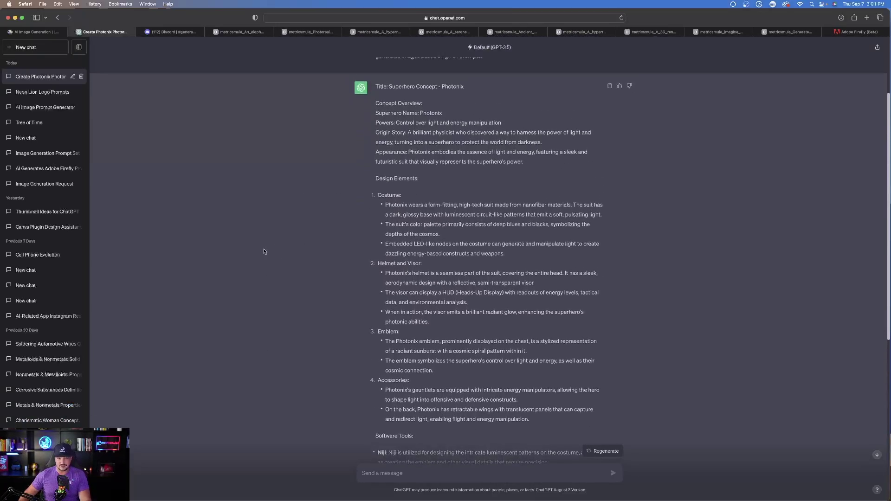
{"action": "scroll", "coordinate": [264, 251], "scroll_direction": "down", "scroll_amount": 17}
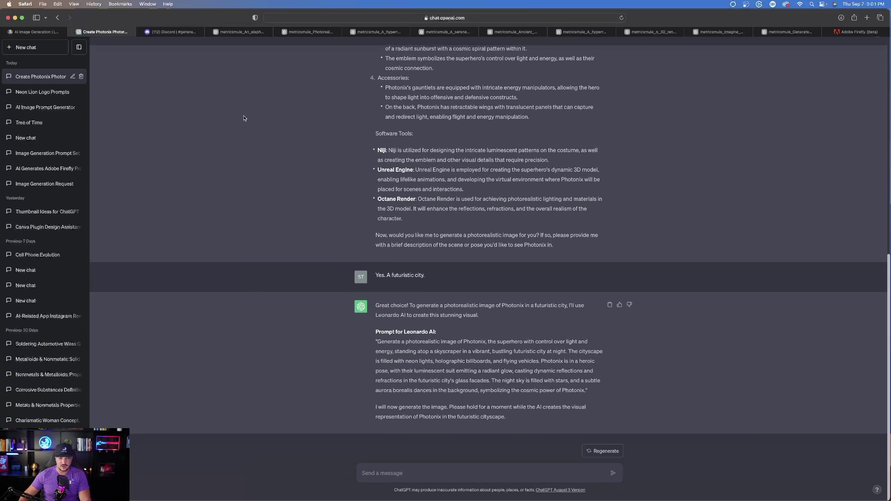
{"action": "scroll", "coordinate": [244, 119], "scroll_direction": "up", "scroll_amount": 19}
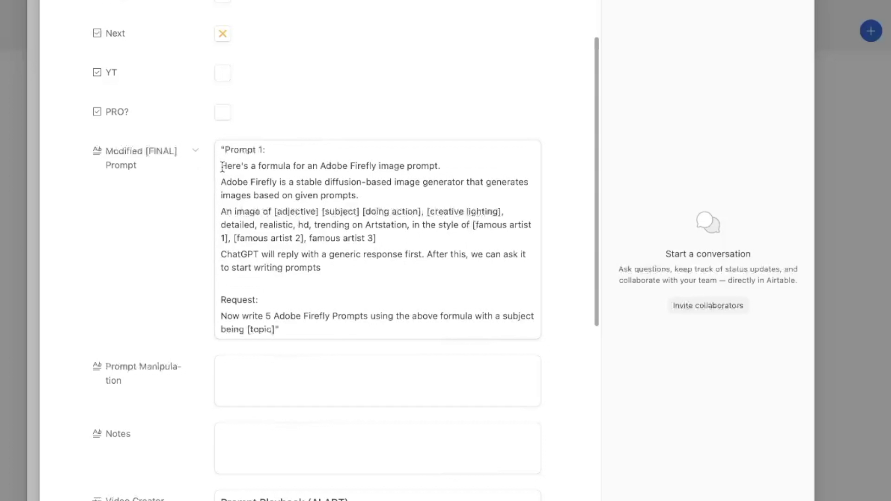
- Select the Adobe Firefly formula text in the Modified [FINAL] Prompt field
{"action": "left_click_drag", "start_coordinate": [221, 166], "coordinate": [362, 270]}
{"action": "left_click", "coordinate": [335, 260]}
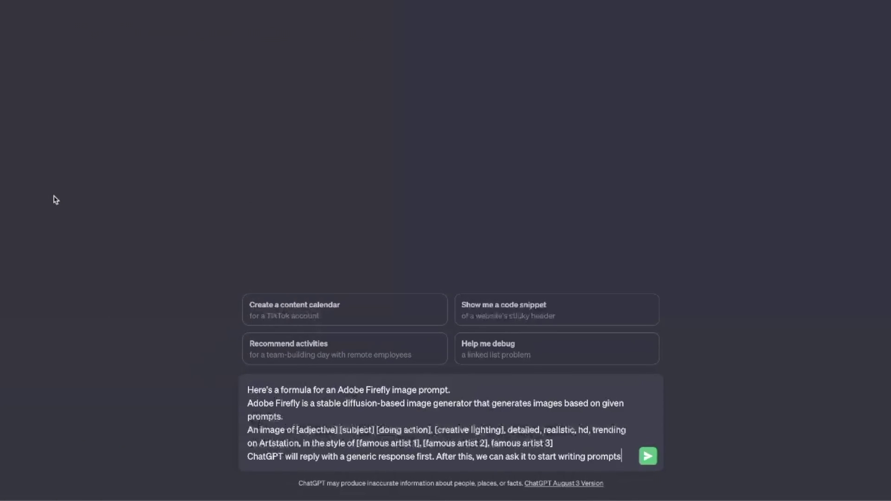
- Fill the formula's placeholders with [a modern], [supercar] and [racing]
{"action": "left_click", "coordinate": [294, 418]}
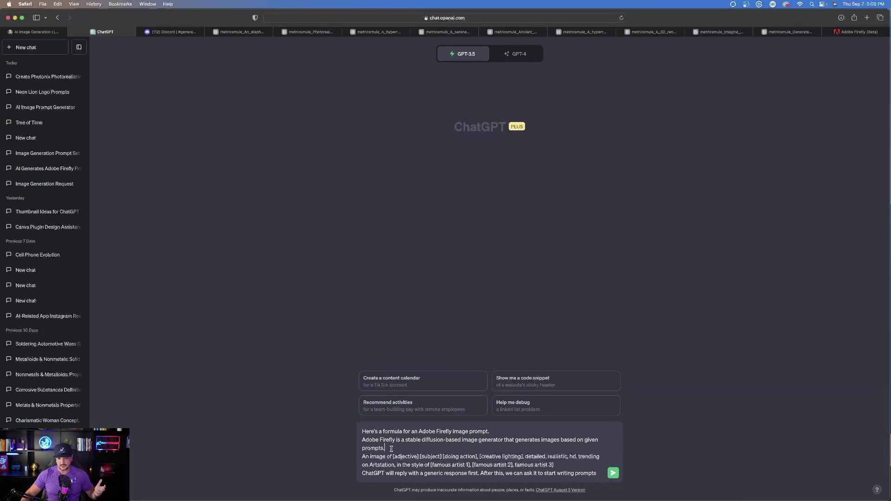
{"action": "left_click_drag", "start_coordinate": [391, 448], "coordinate": [362, 440]}
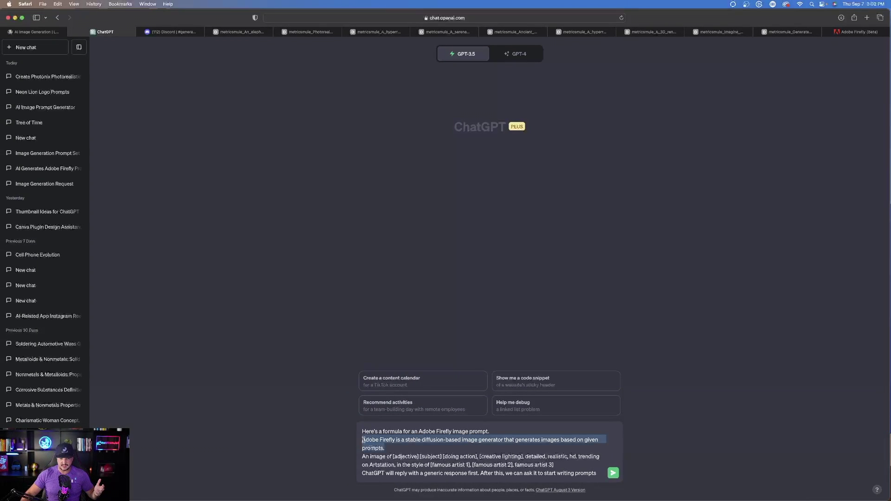
{"action": "left_click", "coordinate": [402, 456]}
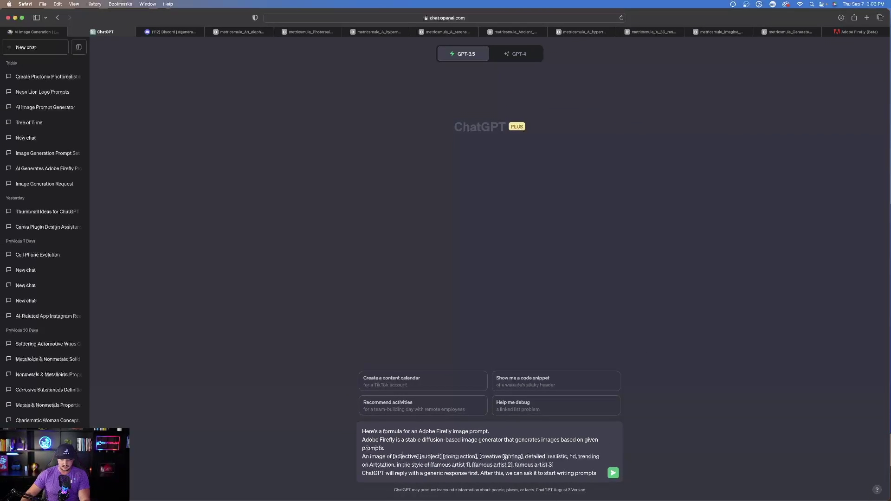
{"action": "double_click", "coordinate": [406, 456]}
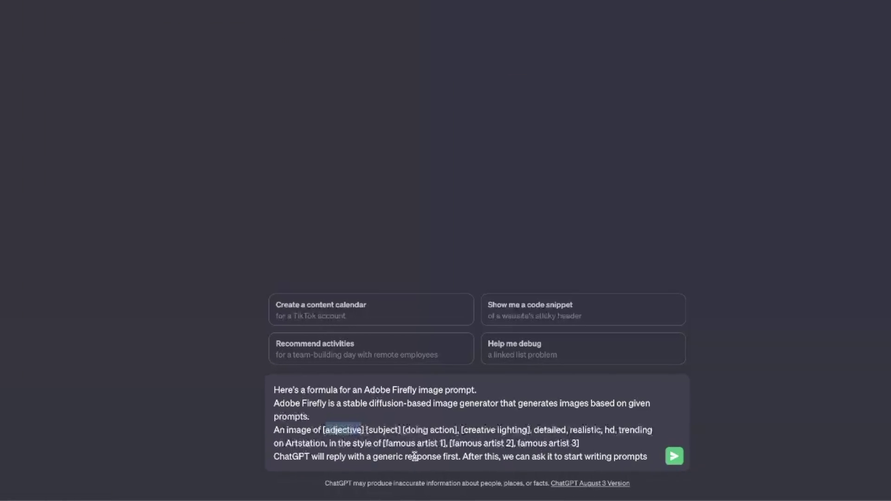
{"action": "type", "text": "a supercar"}
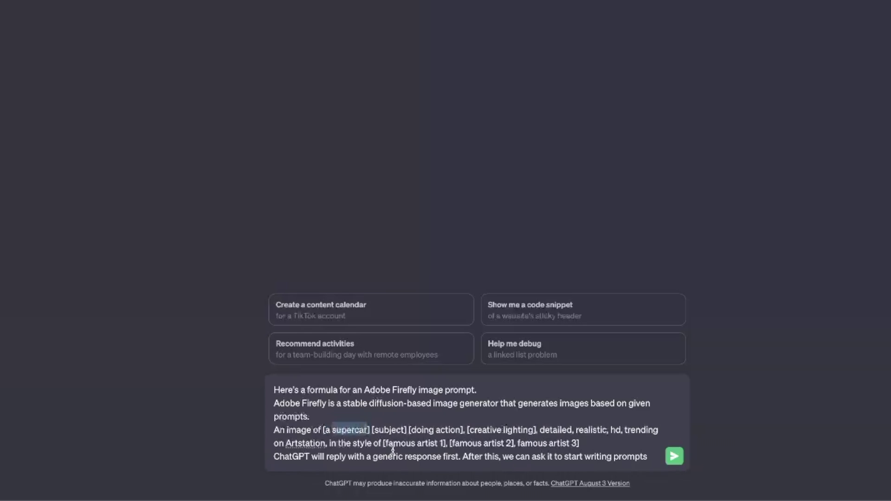
{"action": "type", "text": "modern"}
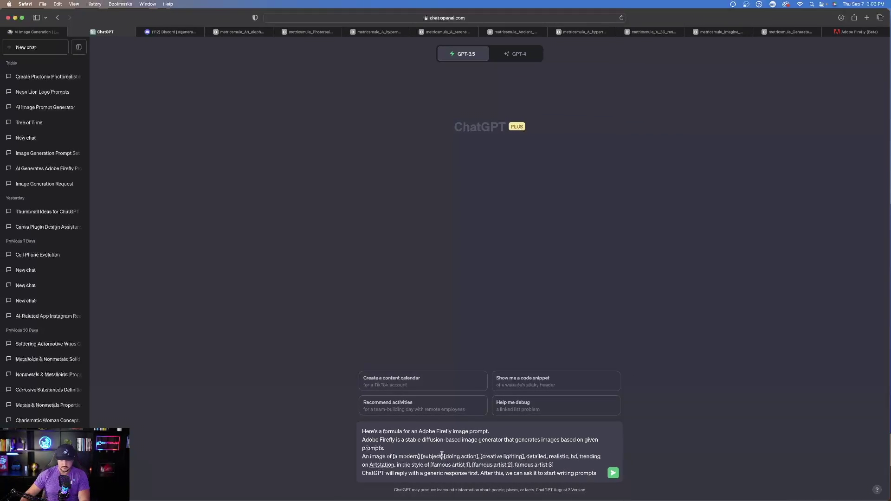
{"action": "double_click", "coordinate": [440, 457]}
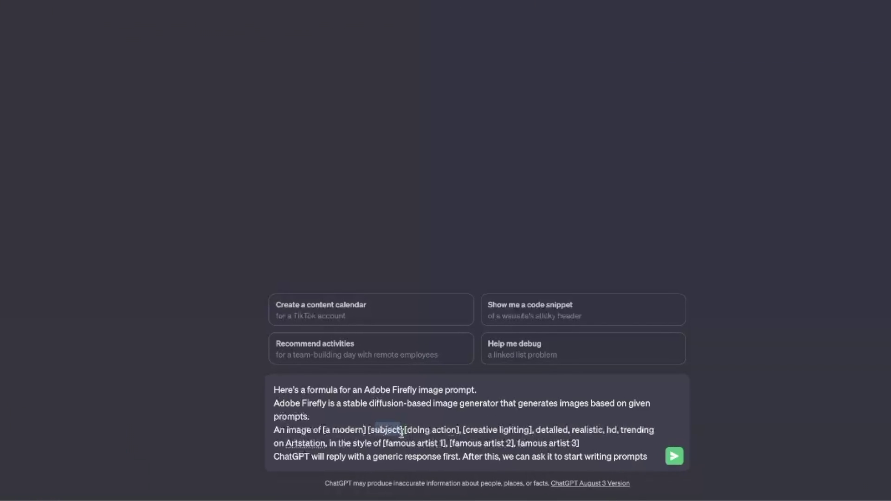
{"action": "type", "text": "supercar"}
{"action": "left_click_drag", "start_coordinate": [409, 430], "coordinate": [459, 429]}
{"action": "type", "text": "racing"}
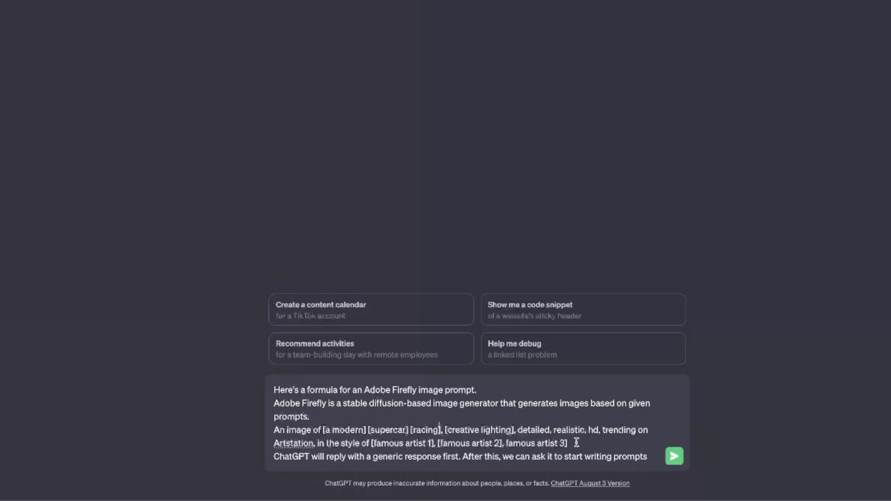
- Delete the famous-artists clause, end the formula with a period, and send it
{"action": "left_click_drag", "start_coordinate": [581, 442], "coordinate": [320, 442]}
{"action": "key", "text": "BackSpace"}
{"action": "key", "text": "BackSpace"}
{"action": "type", "text": "."}
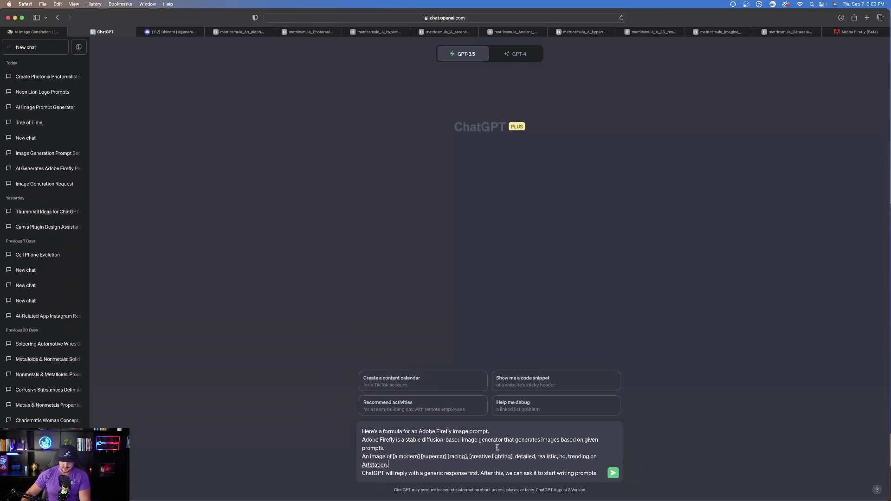
{"action": "left_click", "coordinate": [613, 474]}
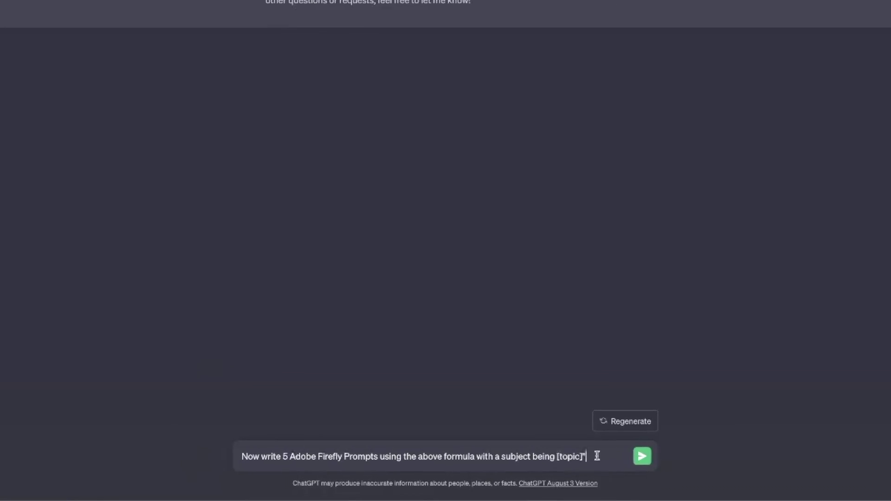
- Request five Adobe Firefly prompts about a modern supercar
{"action": "left_click_drag", "start_coordinate": [583, 473], "coordinate": [558, 473]}
{"action": "type", "text": "mod"}
{"action": "type", "text": " modern supercar"}
{"action": "key", "text": "Return"}
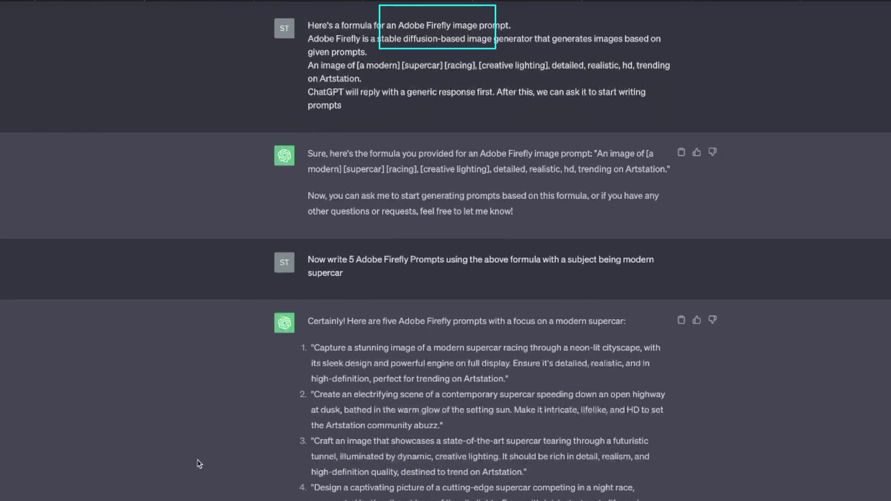
- Select the first supercar prompt from ChatGPT's list of five
{"action": "left_click_drag", "start_coordinate": [399, 26], "coordinate": [448, 26]}
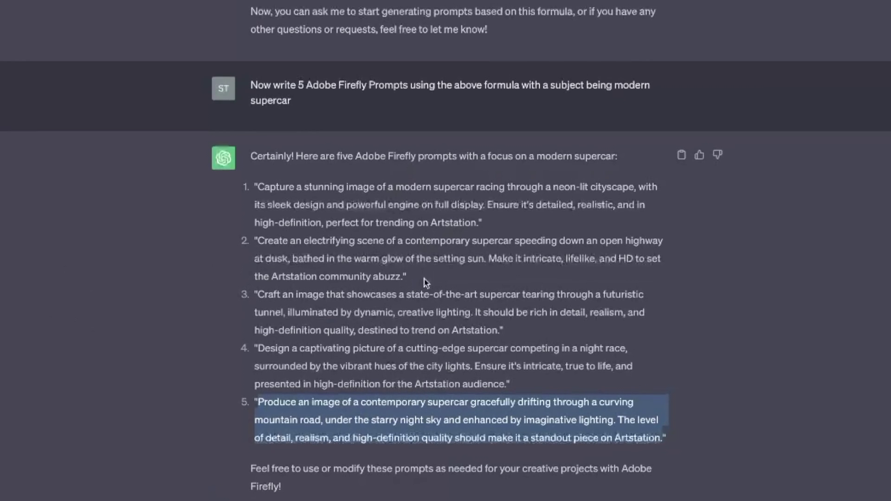
{"action": "left_click_drag", "start_coordinate": [260, 187], "coordinate": [634, 214]}
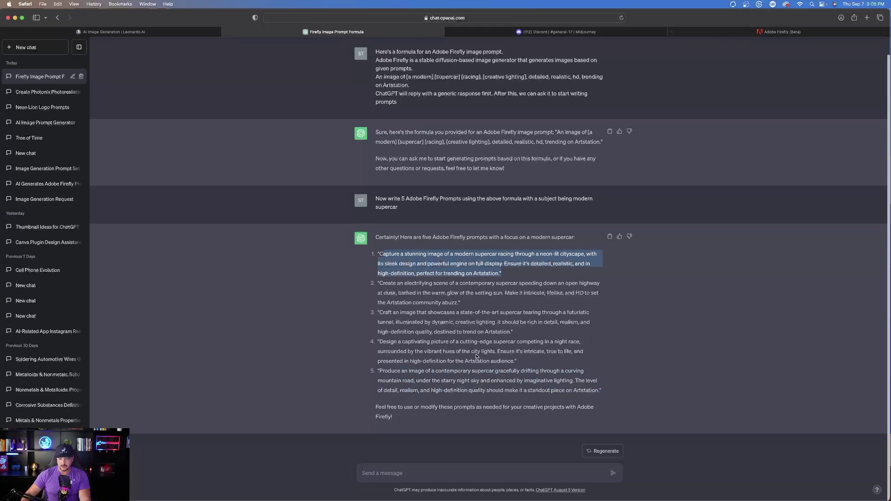
{"action": "left_click", "coordinate": [249, 416]}
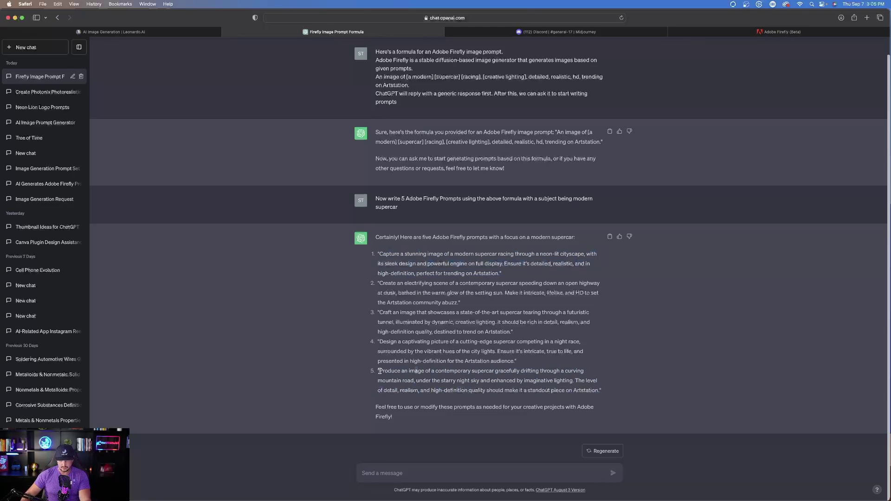
- Browse Firefly's supercar-drifting images and regenerate them with content type None
{"action": "left_click", "coordinate": [781, 31]}
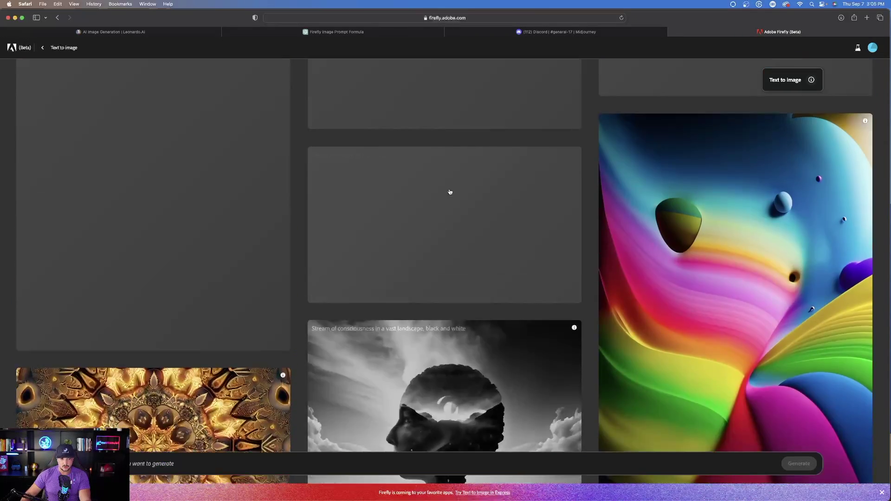
{"action": "scroll", "coordinate": [546, 183], "scroll_direction": "up", "scroll_amount": 15}
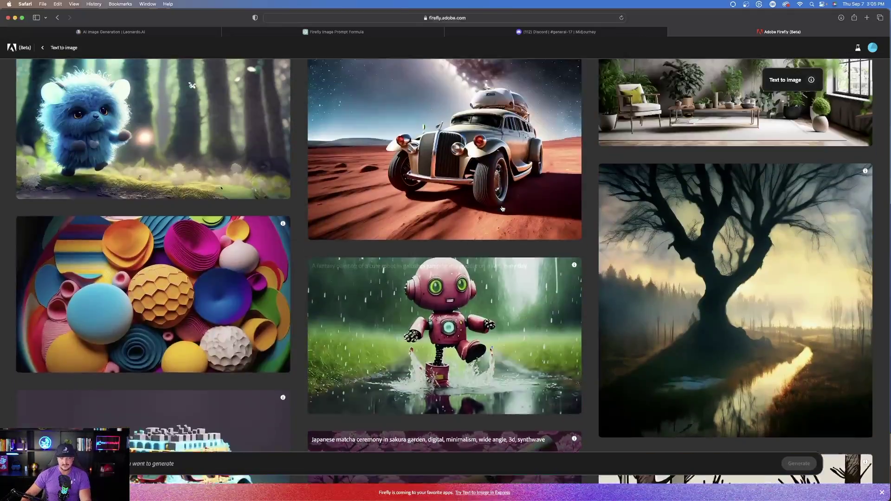
{"action": "scroll", "coordinate": [453, 268], "scroll_direction": "down", "scroll_amount": 10}
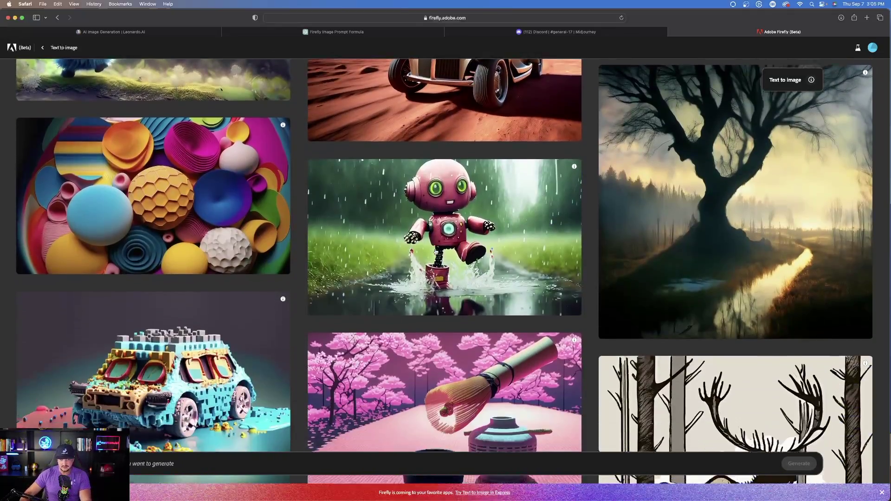
{"action": "scroll", "coordinate": [453, 269], "scroll_direction": "down", "scroll_amount": 8}
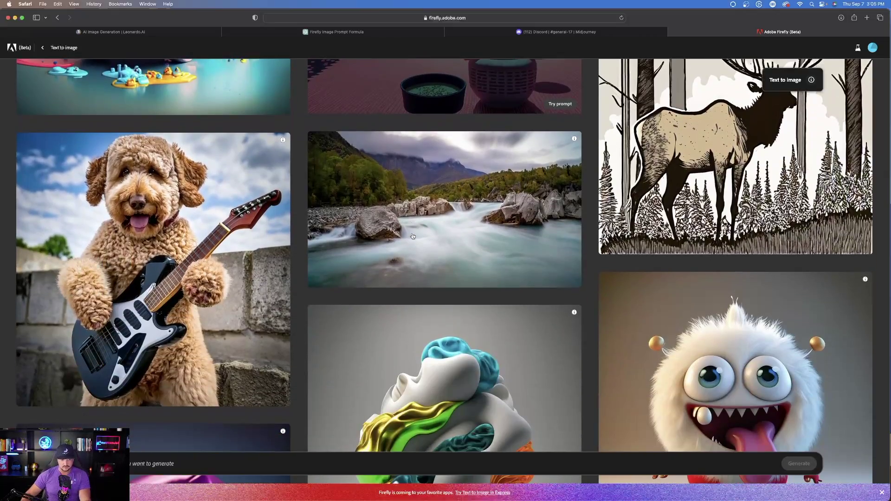
{"action": "scroll", "coordinate": [465, 317], "scroll_direction": "down", "scroll_amount": 12}
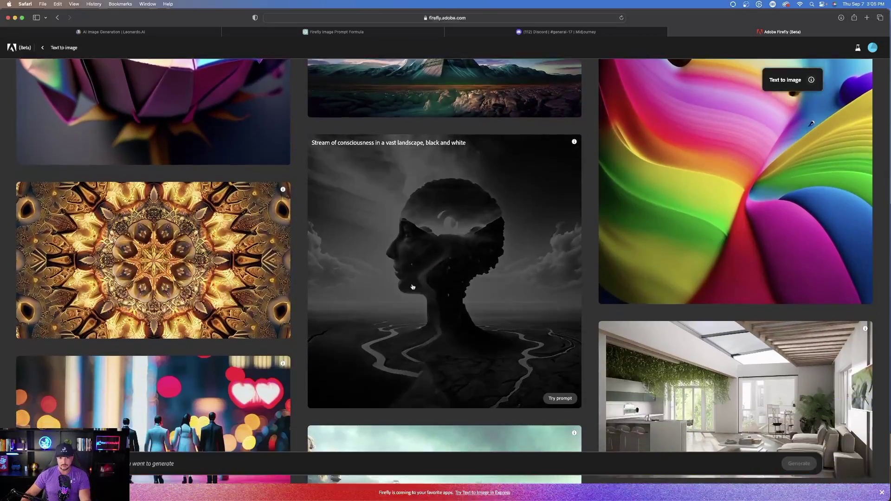
{"action": "scroll", "coordinate": [409, 282], "scroll_direction": "down", "scroll_amount": 12}
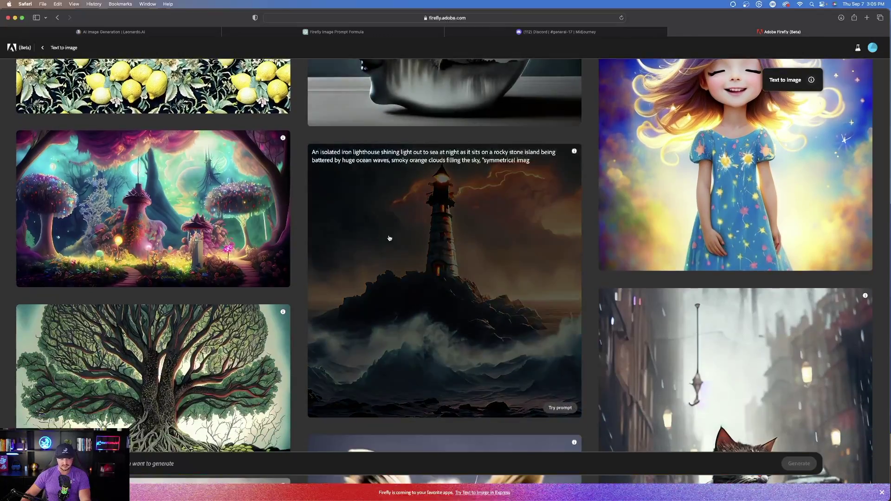
{"action": "scroll", "coordinate": [426, 246], "scroll_direction": "up", "scroll_amount": 3}
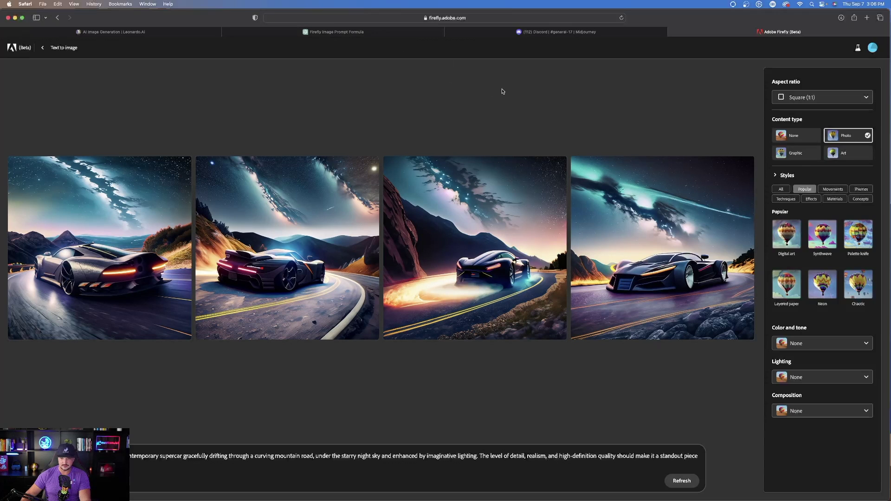
{"action": "left_click", "coordinate": [791, 135]}
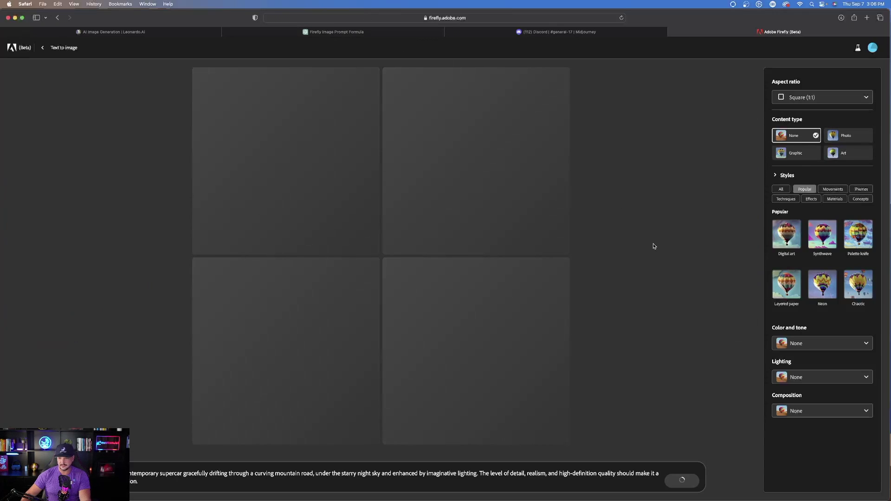